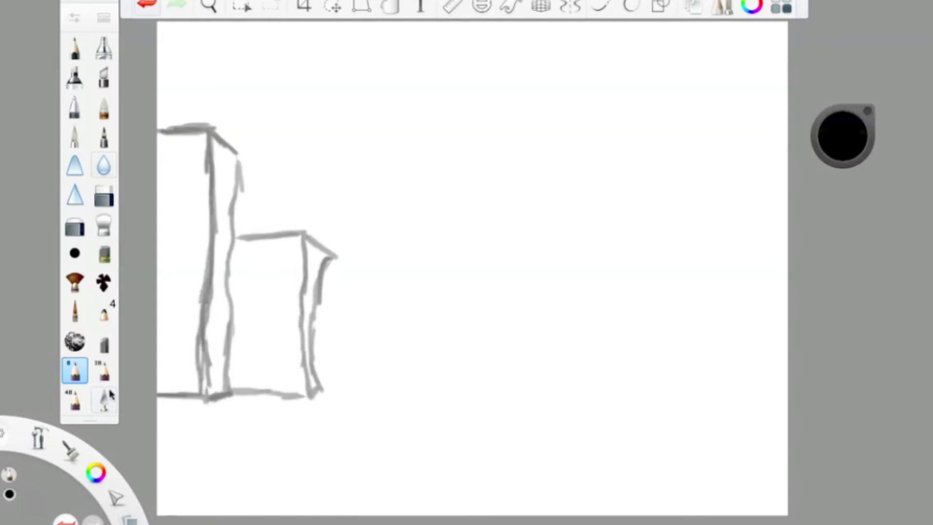
- Sketch a small low block-shaped building with a side face next to the mid-height building
mouse_move(322, 308)
left_mouse_down()
mouse_move(365, 307)
mouse_move(371, 386)
left_mouse_up()
mouse_move(369, 307)
left_mouse_down()
mouse_move(387, 321)
mouse_move(378, 388)
mouse_move(351, 388)
mouse_move(383, 375)
mouse_move(372, 395)
mouse_move(318, 393)
left_mouse_up()
mouse_move(319, 306)
left_mouse_down()
mouse_move(374, 307)
mouse_move(366, 356)
left_mouse_up()
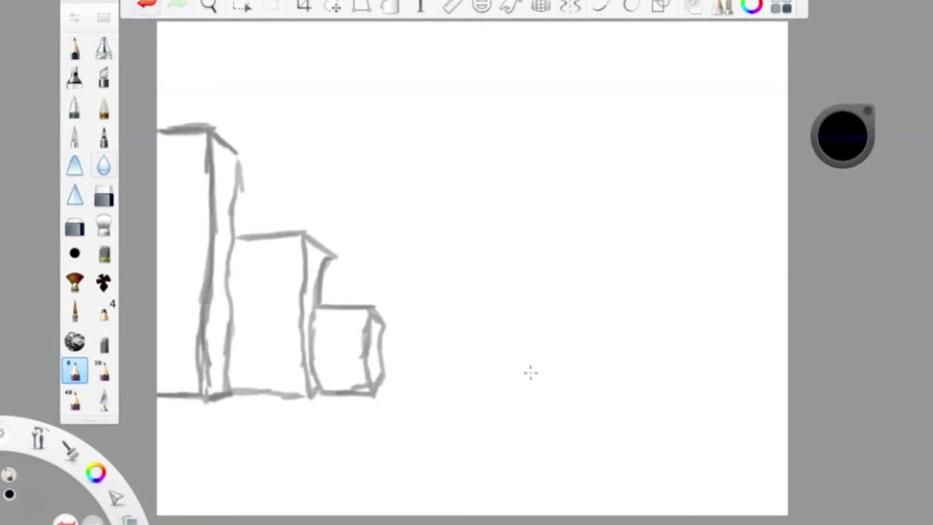
mouse_move(390, 153)
left_mouse_down()
mouse_move(402, 190)
mouse_move(393, 344)
left_mouse_up()
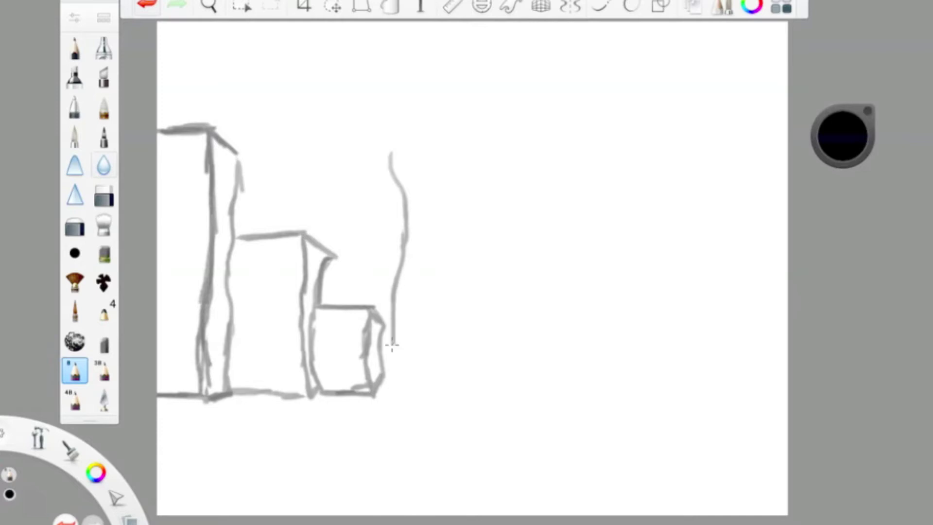
left_click(140, 7)
left_click(140, 7)
- Sketch a tall narrow building beside the low one, with a rounded roof corner, a thin side face and a base line
left_click_drag(384, 169, 389, 391)
mouse_move(373, 173)
left_mouse_down()
mouse_move(397, 168)
mouse_move(414, 173)
mouse_move(387, 172)
mouse_move(424, 180)
mouse_move(436, 234)
left_mouse_up()
mouse_move(423, 185)
left_mouse_down()
mouse_move(444, 211)
mouse_move(435, 233)
mouse_move(451, 384)
left_mouse_up()
mouse_move(439, 290)
left_mouse_down()
mouse_move(450, 400)
mouse_move(387, 391)
left_mouse_up()
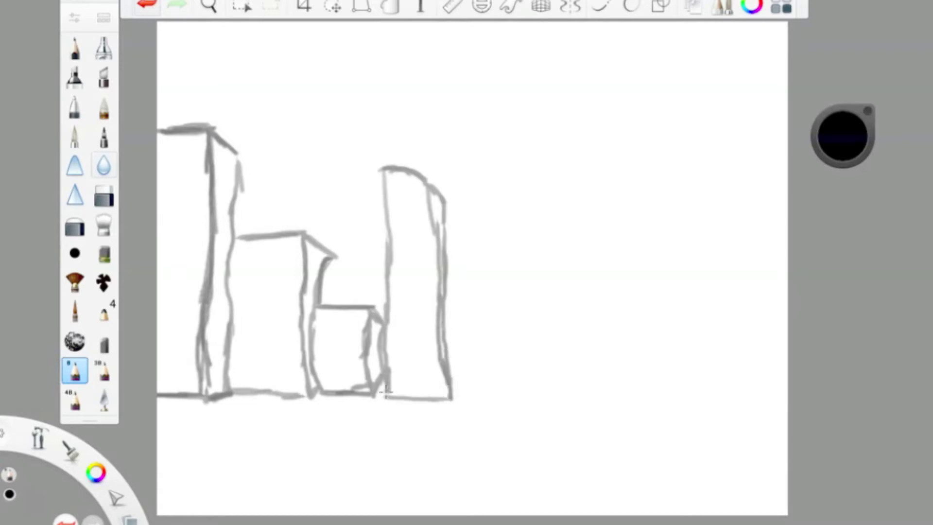
mouse_move(390, 168)
left_mouse_down()
mouse_move(433, 175)
mouse_move(423, 173)
mouse_move(432, 176)
mouse_move(437, 235)
left_mouse_up()
mouse_move(429, 177)
left_mouse_down()
mouse_move(445, 198)
mouse_move(432, 173)
mouse_move(440, 235)
left_mouse_up()
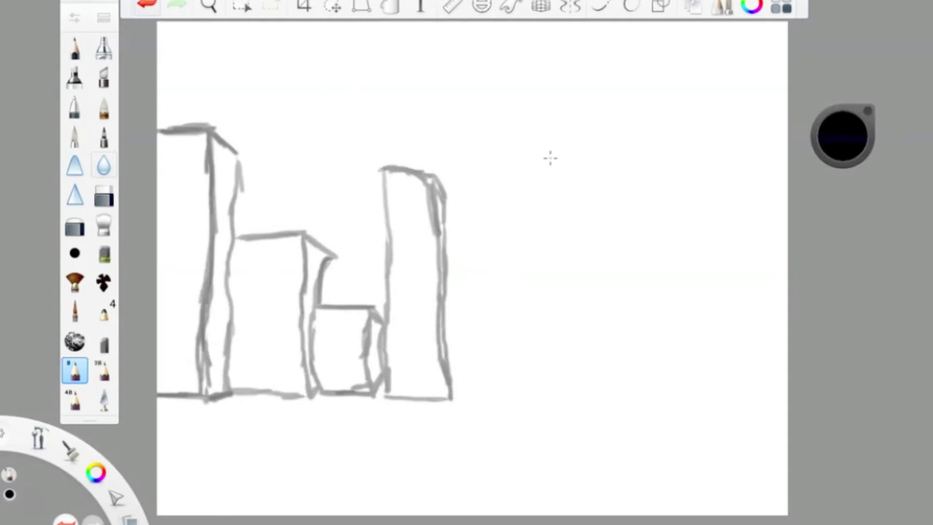
- Close the gap in the tallest building's side edge and sketch a shorter narrow building at the far end of the row
left_click_drag(232, 145, 238, 253)
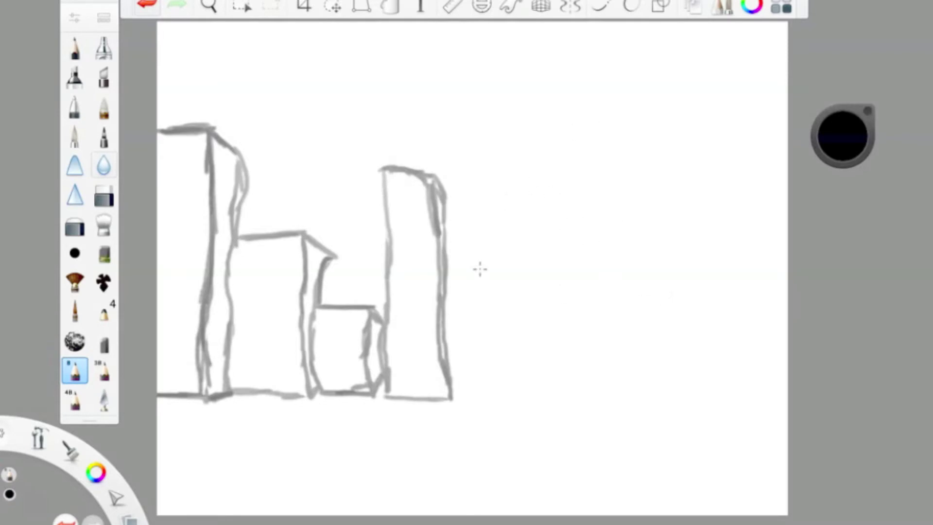
mouse_move(445, 245)
left_mouse_down()
mouse_move(477, 297)
mouse_move(477, 286)
mouse_move(473, 380)
mouse_move(477, 264)
mouse_move(485, 298)
mouse_move(481, 382)
mouse_move(474, 400)
mouse_move(443, 399)
left_mouse_up()
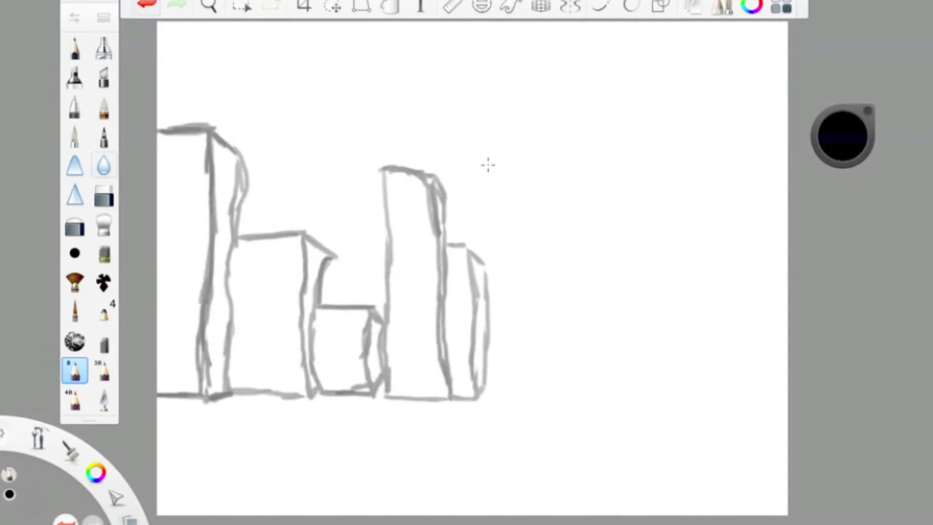
- Sketch the creature's neck lines slanting down to the tall narrow building's upper edge, undoing misplaced strokes
left_click_drag(361, 152, 388, 209)
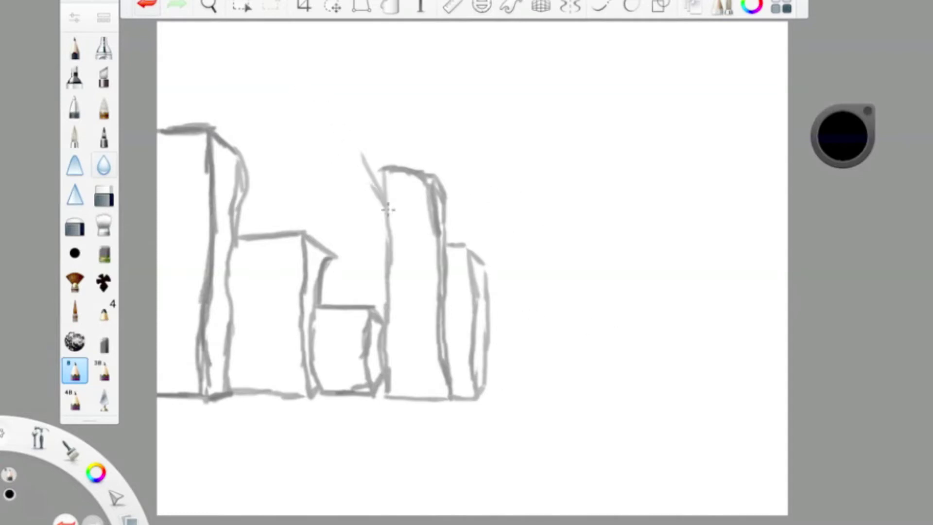
left_click(151, 5)
left_click_drag(352, 161, 381, 212)
left_click_drag(364, 177, 398, 244)
left_click(142, 6)
- Sketch the creature's rounded head above the mid-height building and join its jaw and back to the neck
mouse_move(364, 178)
left_mouse_down()
mouse_move(388, 251)
mouse_move(273, 133)
mouse_move(245, 85)
left_mouse_up()
left_click_drag(250, 101, 273, 132)
mouse_move(325, 161)
left_mouse_down()
mouse_move(249, 92)
mouse_move(272, 61)
mouse_move(244, 80)
mouse_move(316, 63)
mouse_move(339, 78)
mouse_move(364, 170)
left_mouse_up()
mouse_move(246, 90)
left_mouse_down()
mouse_move(262, 125)
mouse_move(292, 148)
mouse_move(340, 159)
left_mouse_up()
mouse_move(321, 153)
left_mouse_down()
mouse_move(364, 184)
mouse_move(383, 225)
left_mouse_up()
left_click(147, 5)
left_click_drag(362, 158, 388, 194)
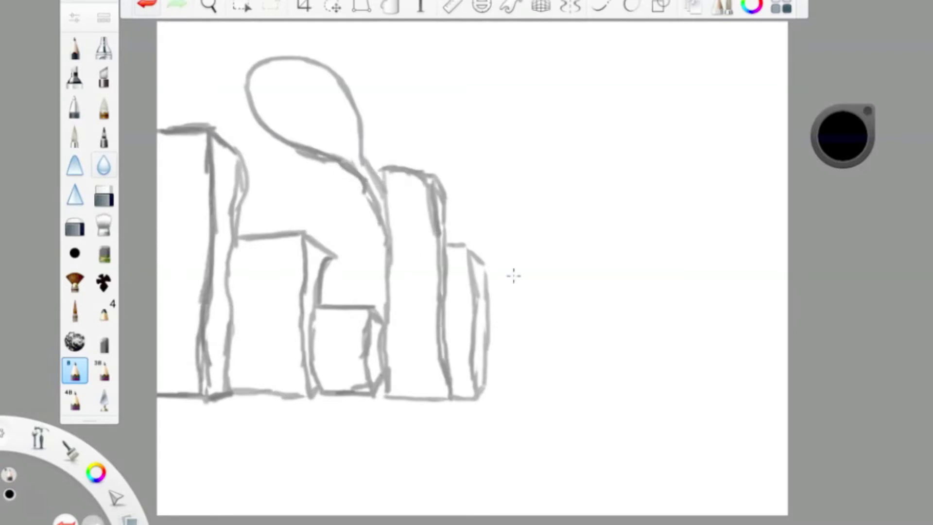
- Start the creature's sloping back and front shoulder line where they emerge beyond the last narrow building
left_click_drag(486, 281, 519, 294)
mouse_move(467, 255)
left_mouse_down()
mouse_move(514, 288)
mouse_move(550, 294)
mouse_move(517, 371)
left_mouse_up()
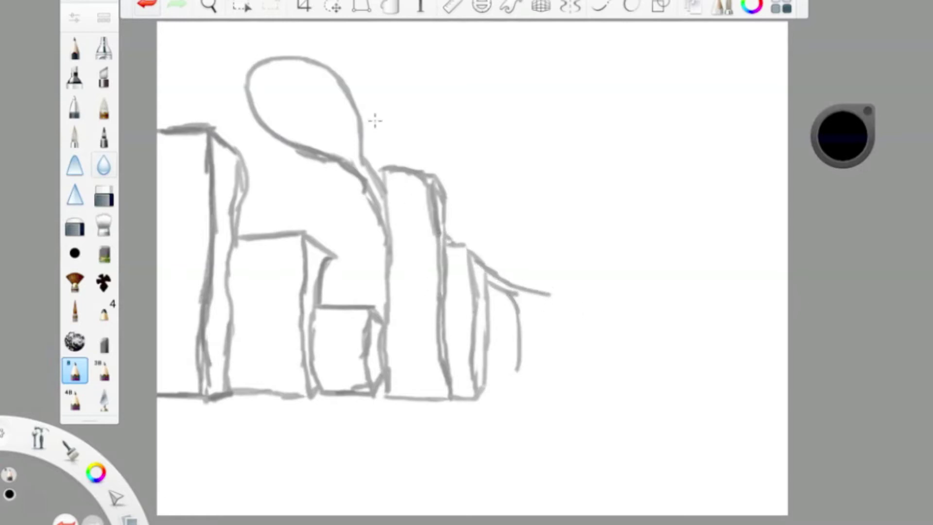
- Draw an almond-shaped eye on the creature's head and strengthen the jaw and neck lines
mouse_move(308, 75)
left_mouse_down()
mouse_move(327, 92)
mouse_move(286, 74)
mouse_move(306, 114)
mouse_move(287, 80)
mouse_move(331, 115)
left_mouse_up()
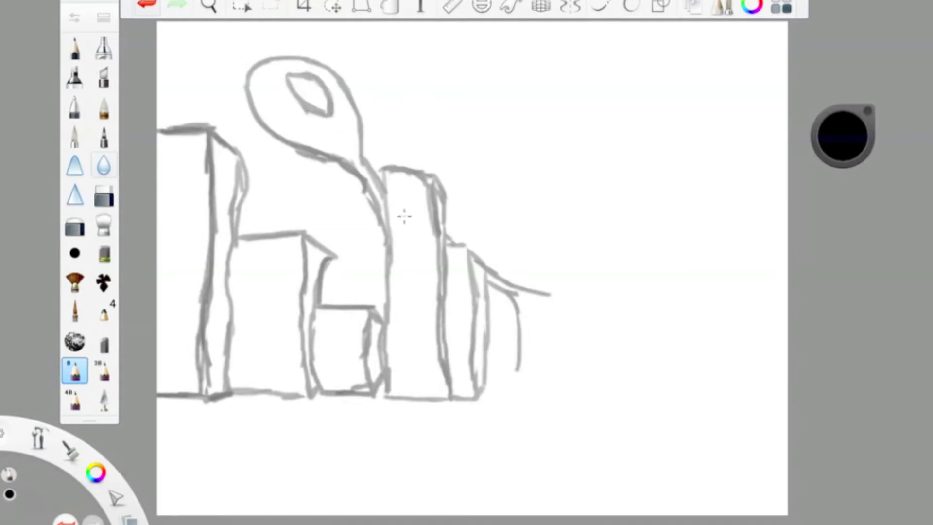
mouse_move(247, 73)
left_mouse_down()
mouse_move(279, 136)
mouse_move(297, 154)
mouse_move(351, 166)
mouse_move(384, 213)
left_mouse_up()
mouse_move(366, 170)
left_mouse_down()
mouse_move(386, 197)
mouse_move(386, 223)
left_mouse_up()
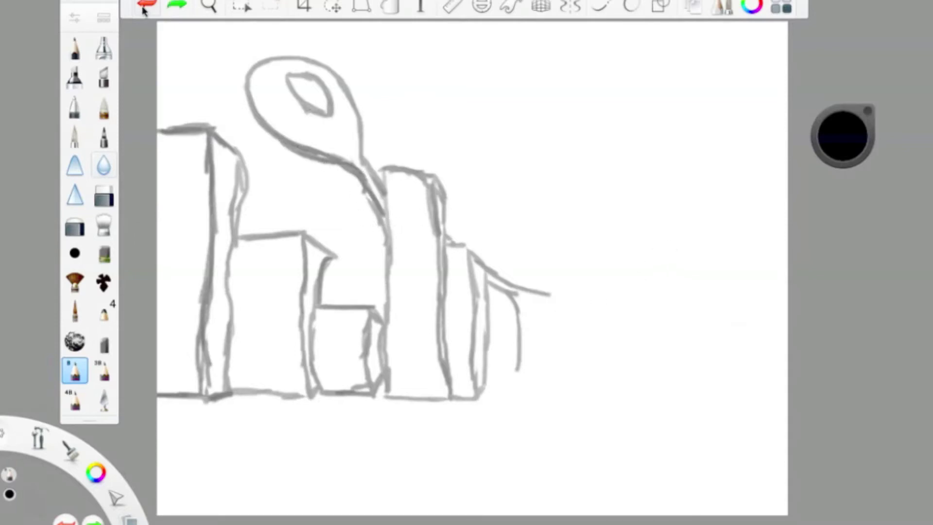
- Draw the creature's fingers gripping the tall narrow building's edge and the top of the low building
mouse_move(384, 260)
left_mouse_down()
mouse_move(415, 290)
mouse_move(389, 279)
mouse_move(395, 293)
mouse_move(417, 293)
mouse_move(376, 276)
mouse_move(386, 293)
mouse_move(417, 300)
mouse_move(382, 298)
mouse_move(419, 307)
mouse_move(380, 303)
mouse_move(417, 308)
mouse_move(396, 317)
left_mouse_up()
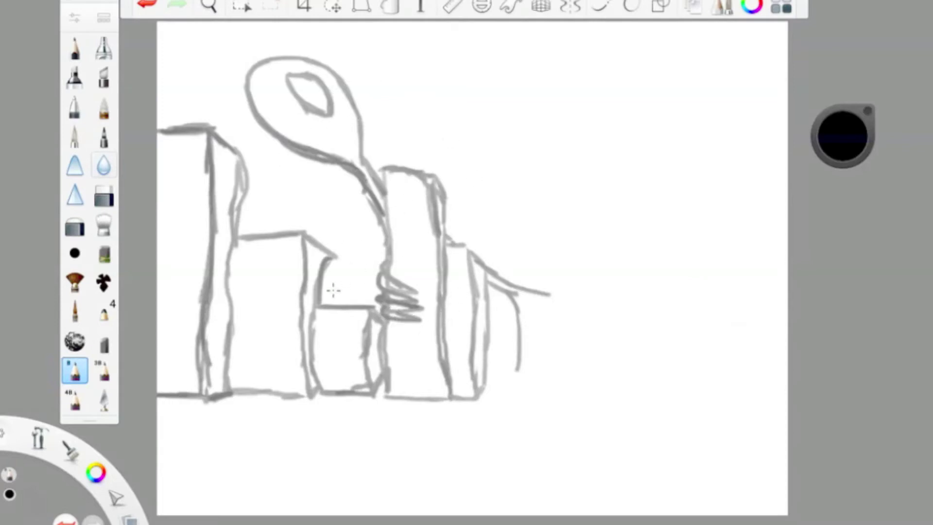
mouse_move(319, 306)
left_mouse_down()
mouse_move(320, 332)
mouse_move(323, 304)
mouse_move(317, 311)
mouse_move(323, 303)
mouse_move(325, 330)
mouse_move(328, 304)
mouse_move(328, 326)
mouse_move(342, 296)
mouse_move(348, 338)
left_mouse_up()
left_click(146, 5)
key("ctrl+z")
left_click_drag(377, 291, 359, 305)
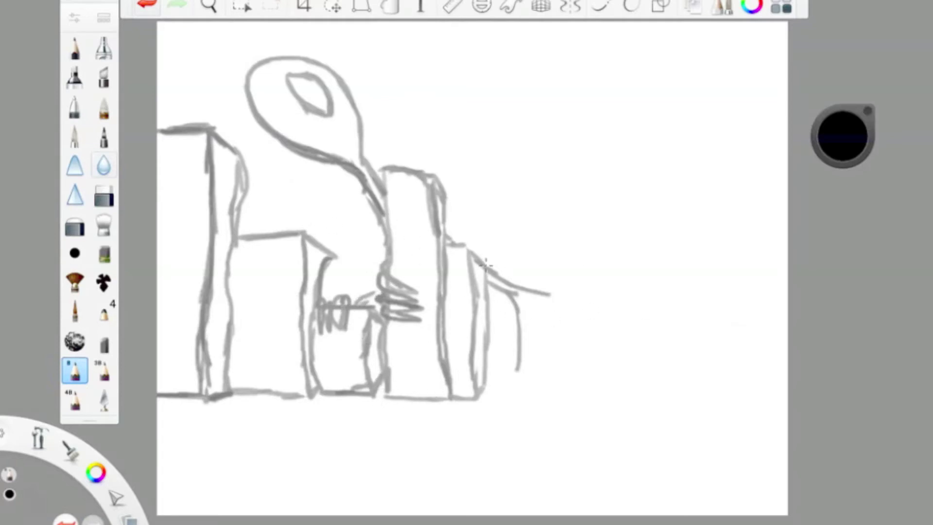
- Sketch the creature's back, rump, belly, near front leg and near hind leg beyond the buildings
mouse_move(518, 362)
left_mouse_down()
mouse_move(511, 404)
mouse_move(521, 451)
left_mouse_up()
mouse_move(558, 296)
left_mouse_down()
mouse_move(666, 347)
mouse_move(671, 368)
mouse_move(639, 466)
left_mouse_up()
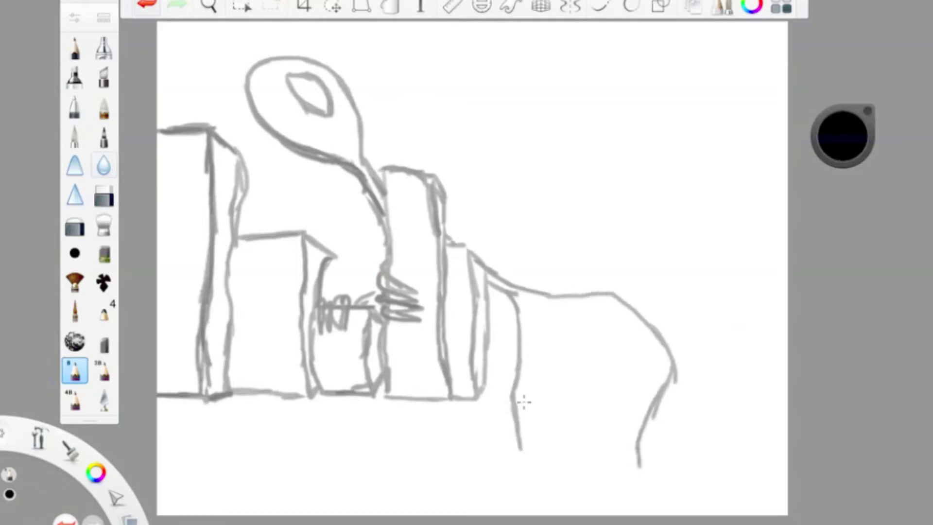
left_click_drag(500, 284, 524, 354)
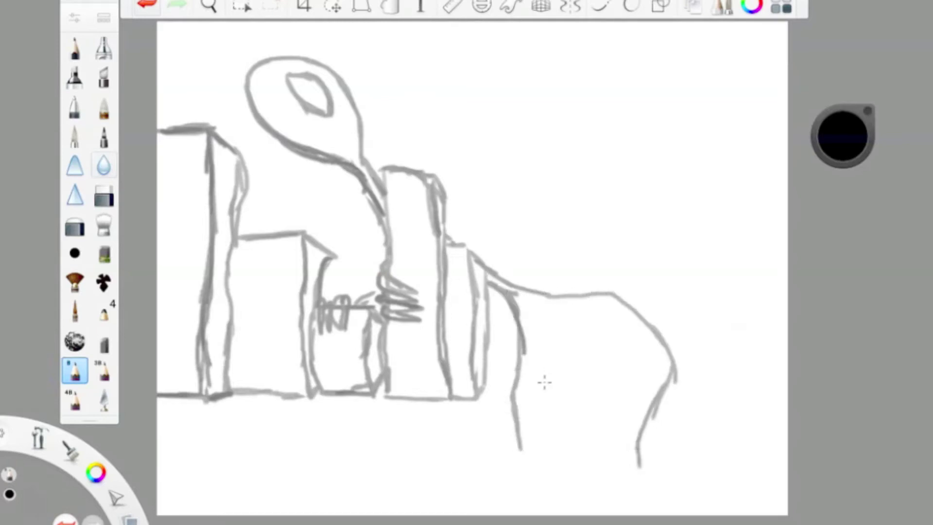
mouse_move(543, 320)
left_mouse_down()
mouse_move(560, 357)
mouse_move(546, 385)
mouse_move(531, 486)
left_mouse_up()
left_click_drag(519, 438, 523, 474)
left_click_drag(613, 381, 554, 380)
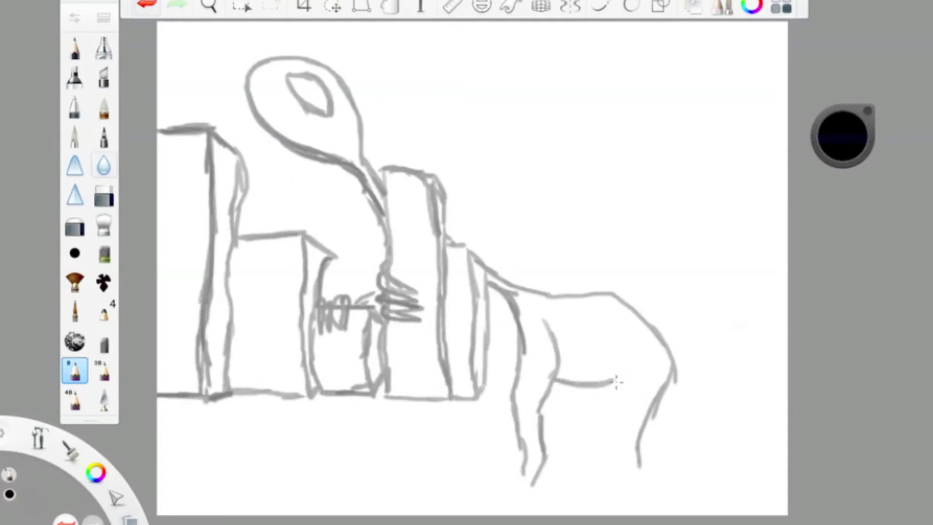
mouse_move(618, 363)
left_mouse_down()
mouse_move(613, 410)
mouse_move(626, 470)
left_mouse_up()
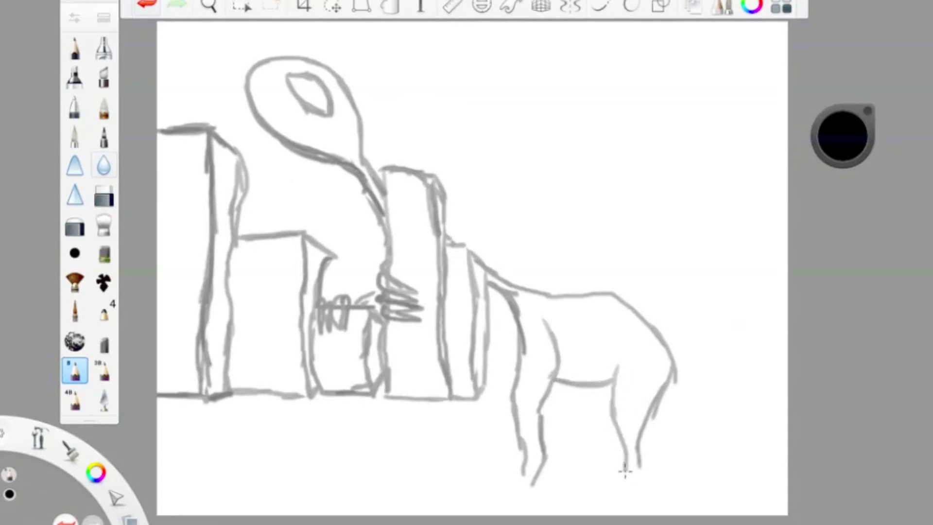
- Add the far front and far hind legs behind the near ones, and draw a round iris in the eye
mouse_move(516, 324)
left_mouse_down()
mouse_move(500, 385)
mouse_move(496, 453)
mouse_move(511, 468)
mouse_move(502, 483)
left_mouse_up()
mouse_move(523, 455)
left_mouse_down()
mouse_move(525, 493)
mouse_move(534, 479)
left_mouse_up()
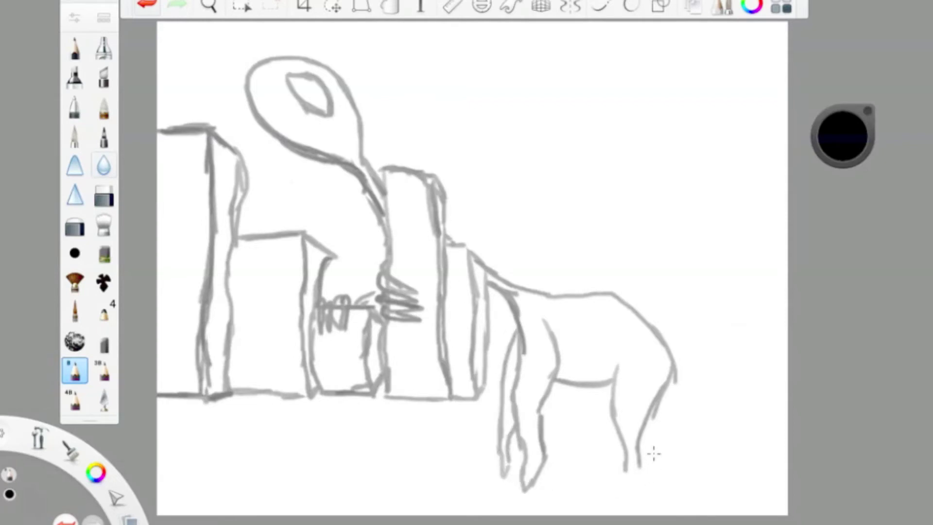
mouse_move(592, 384)
left_mouse_down()
mouse_move(611, 452)
mouse_move(616, 431)
left_mouse_up()
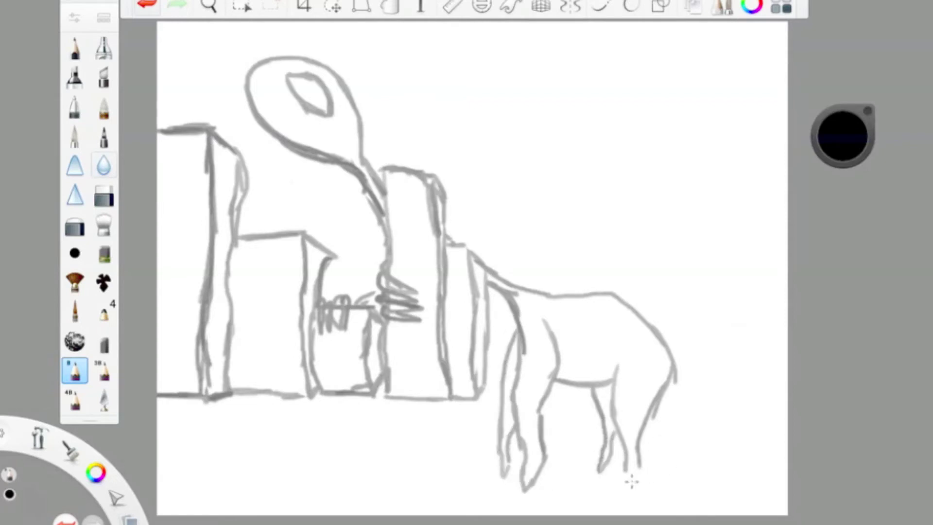
mouse_move(319, 88)
left_mouse_down()
mouse_move(313, 106)
mouse_move(294, 95)
mouse_move(319, 85)
mouse_move(294, 109)
mouse_move(318, 80)
mouse_move(291, 108)
mouse_move(324, 113)
left_mouse_up()
left_click(148, 5)
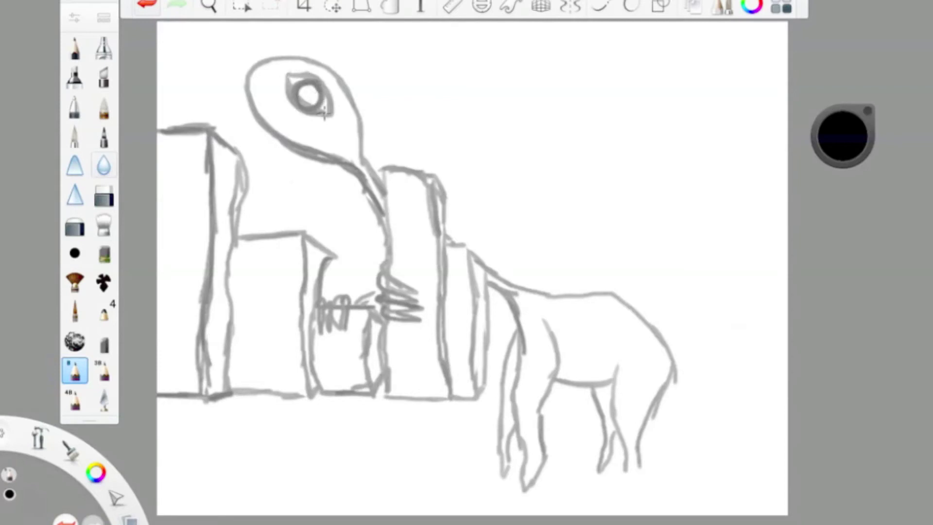
mouse_move(475, 402)
left_mouse_down()
mouse_move(290, 416)
mouse_move(181, 405)
left_mouse_up()
left_click(142, 7)
left_click(174, 6)
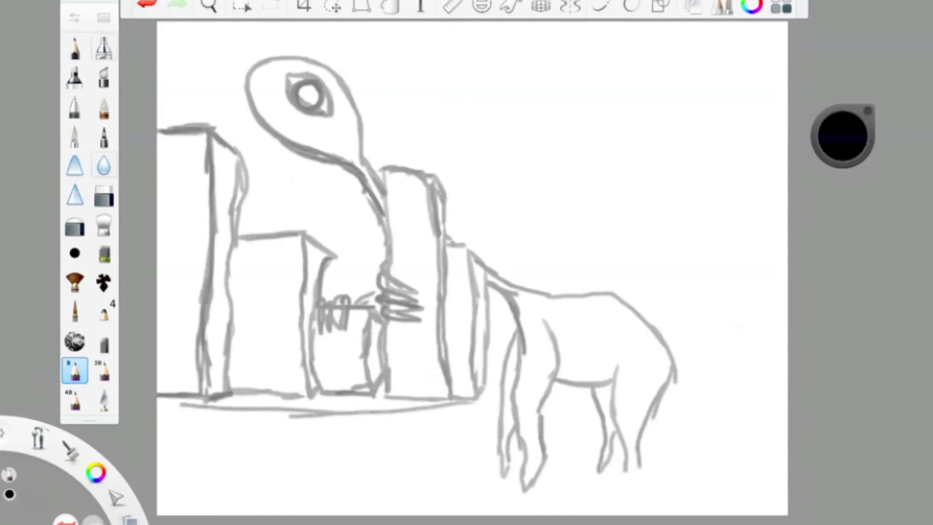
key("ctrl+z")
key("ctrl+z")
- Draw two road edges fanning out from the base of the last building toward the lower-left of the canvas
left_click_drag(491, 398, 287, 432)
left_click_drag(432, 408, 158, 459)
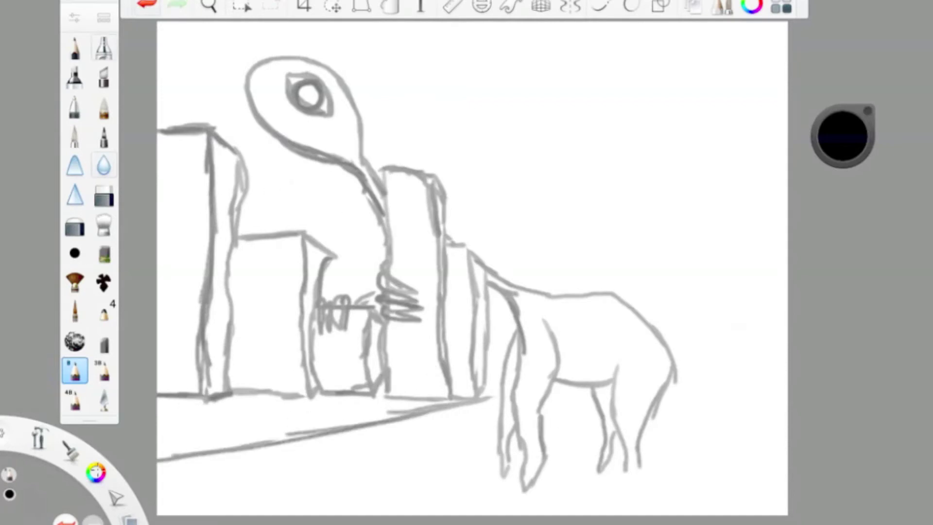
mouse_move(496, 399)
left_mouse_down()
mouse_move(384, 474)
mouse_move(350, 514)
left_mouse_up()
left_click(154, 6)
left_click_drag(479, 421, 301, 515)
left_click_drag(408, 470, 318, 515)
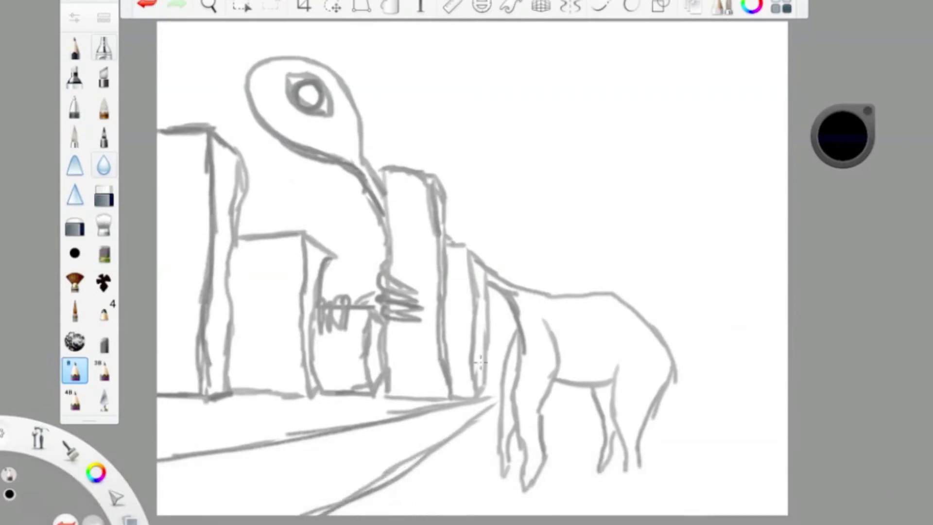
- Finish the creature's legs with pointed feet and sketch a looped tail curling over its rump
left_click_drag(641, 464, 628, 498)
left_click_drag(613, 445, 626, 498)
left_click_drag(534, 489, 530, 511)
left_click_drag(541, 462, 529, 506)
left_click_drag(511, 456, 501, 484)
mouse_move(622, 299)
left_mouse_down()
mouse_move(682, 318)
mouse_move(590, 344)
mouse_move(563, 336)
mouse_move(653, 319)
mouse_move(646, 310)
mouse_move(649, 321)
left_mouse_up()
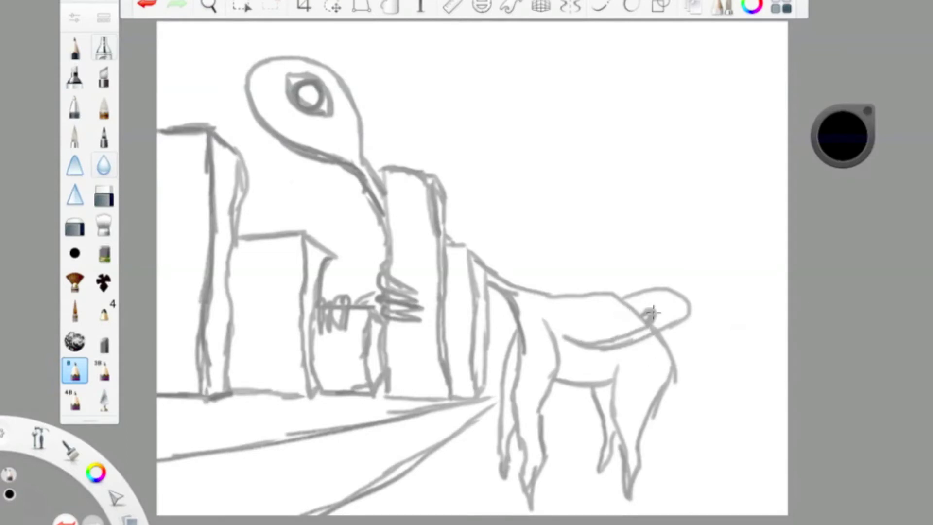
- Paint out in white the rump line crossing the tail and the roof line crossing the fingers, and return the colour to black
left_click(843, 126)
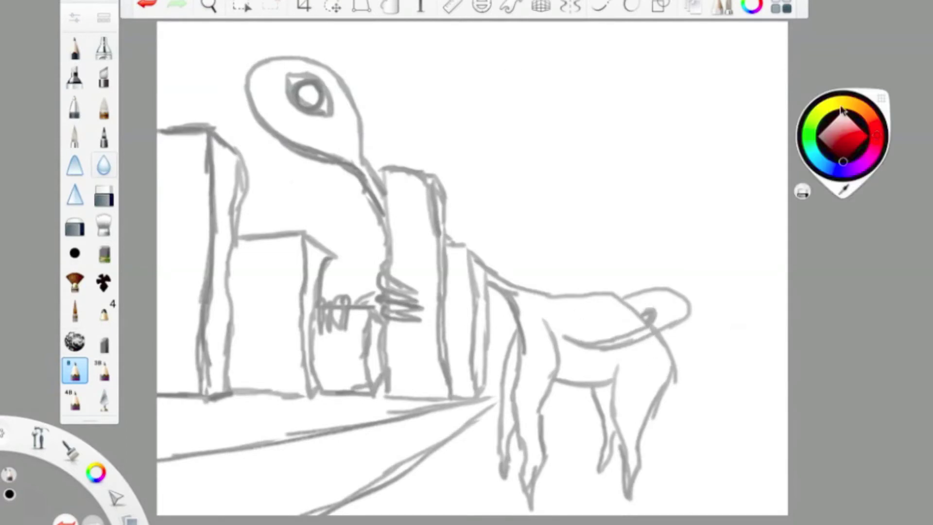
left_click_drag(842, 91, 843, 91)
mouse_move(656, 322)
left_mouse_down()
mouse_move(651, 333)
mouse_move(666, 321)
left_mouse_up()
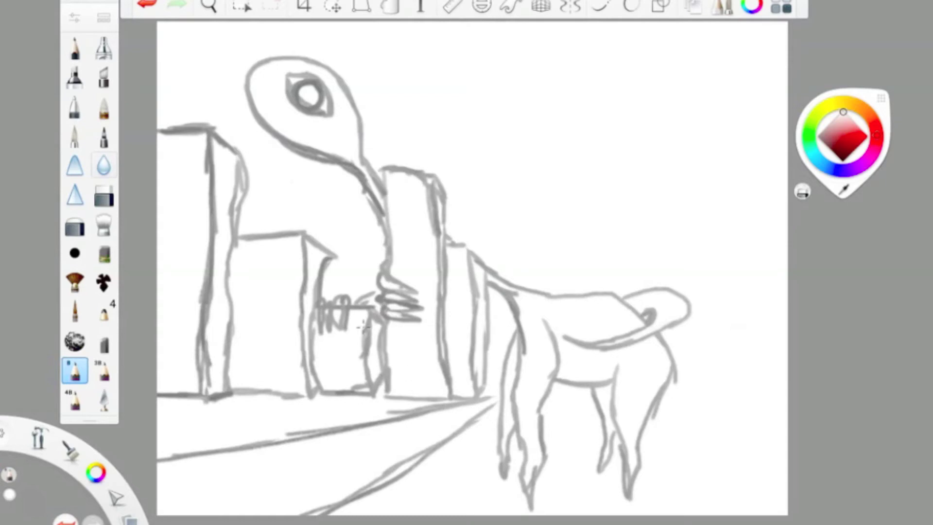
mouse_move(340, 300)
left_mouse_down()
mouse_move(345, 311)
mouse_move(323, 313)
mouse_move(338, 307)
left_mouse_up()
left_click_drag(835, 144, 843, 184)
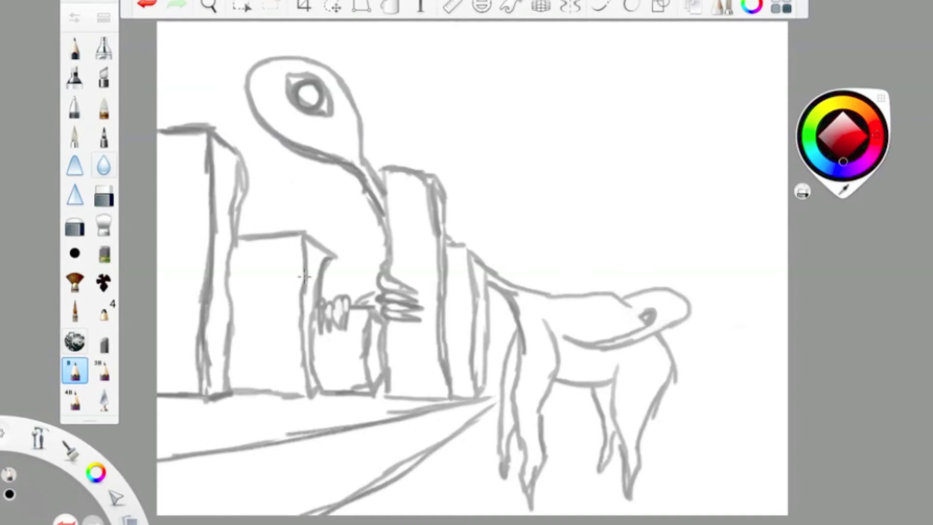
mouse_move(772, 276)
left_mouse_down()
mouse_move(688, 306)
mouse_move(758, 284)
mouse_move(645, 357)
left_mouse_up()
key("ctrl+z")
key("ctrl+z")
left_click_drag(477, 398, 805, 287)
left_click(148, 6)
left_click_drag(338, 432, 466, 409)
left_click(147, 5)
- Draw diverging ground lines behind the creature's rump and a horizon line running behind the legs and along the buildings' base
mouse_move(678, 373)
left_mouse_down()
mouse_move(787, 427)
mouse_move(775, 496)
mouse_move(787, 513)
left_mouse_up()
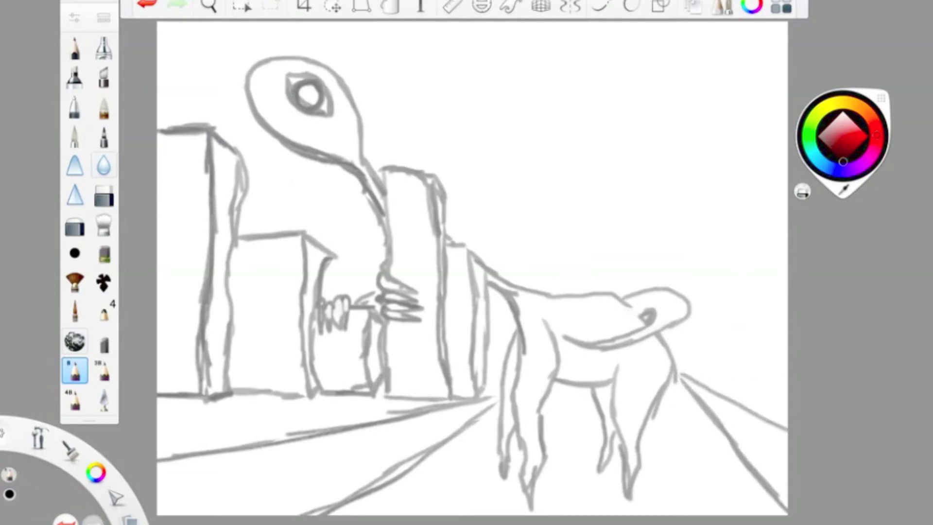
left_click_drag(680, 376, 787, 377)
left_click_drag(464, 395, 131, 393)
left_click_drag(485, 397, 501, 397)
mouse_move(561, 389)
left_mouse_down()
mouse_move(539, 392)
mouse_move(605, 382)
left_mouse_up()
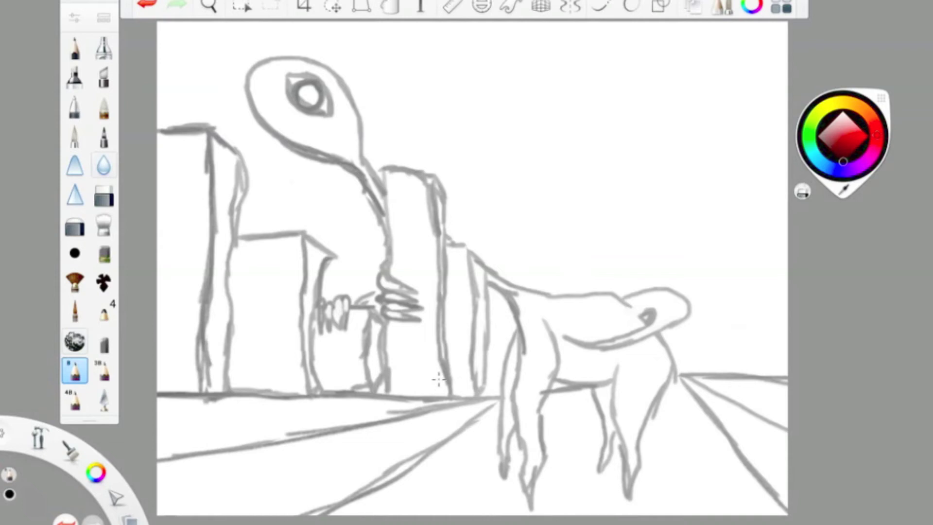
- Mark the fold at the tail's base and sketch a rounded muzzle on the front of the creature's head
left_click_drag(623, 300, 625, 316)
mouse_move(259, 113)
left_mouse_down()
mouse_move(314, 146)
mouse_move(262, 162)
mouse_move(253, 131)
mouse_move(260, 112)
mouse_move(287, 117)
left_mouse_up()
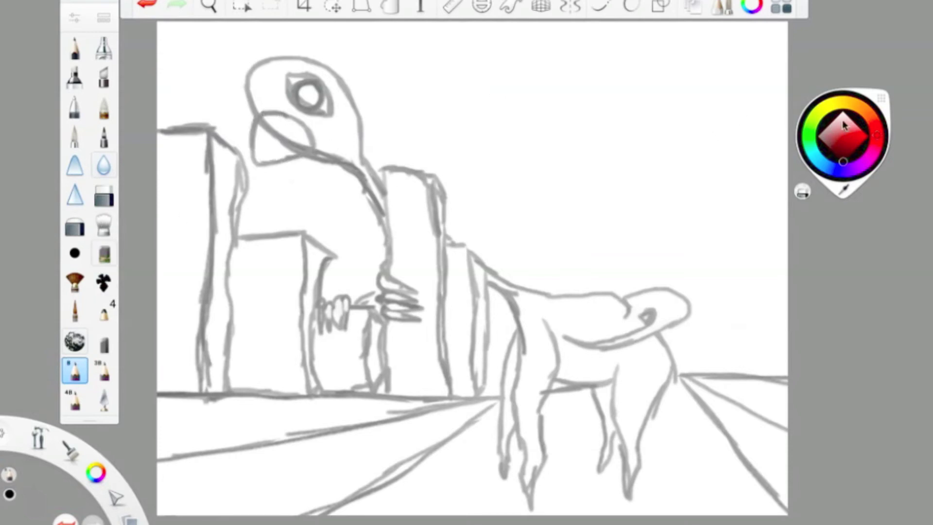
- Paint over the overlapping construction lines between the head and muzzle in white using a brush
left_click_drag(843, 125, 843, 111)
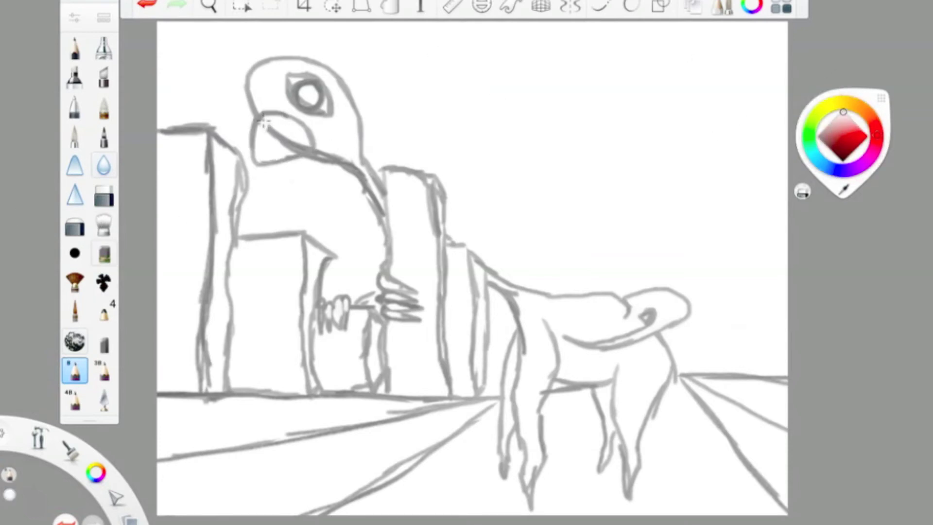
left_click(75, 136)
left_click_drag(263, 121, 293, 144)
left_click_drag(269, 106, 320, 151)
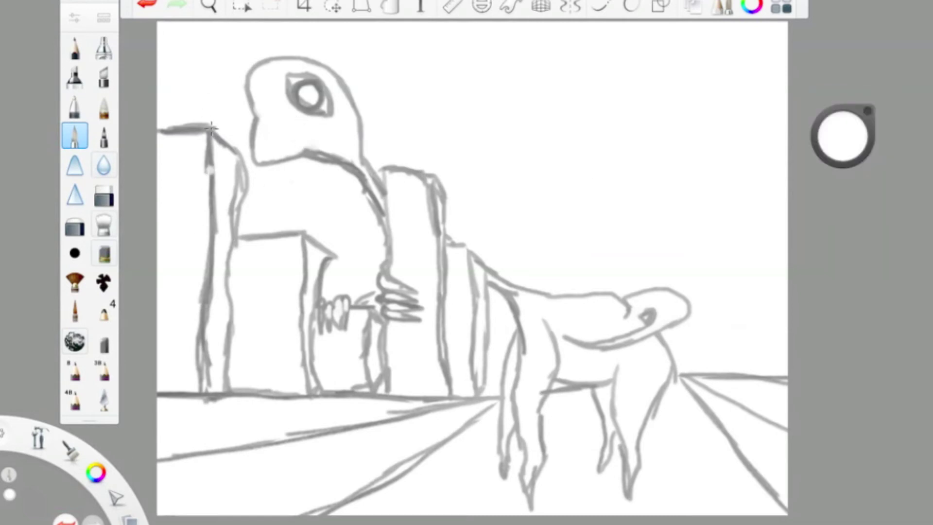
- Switch back to the pencil in black and darken the creature's jaw, muzzle and head outline
left_click(72, 374)
left_click(846, 165)
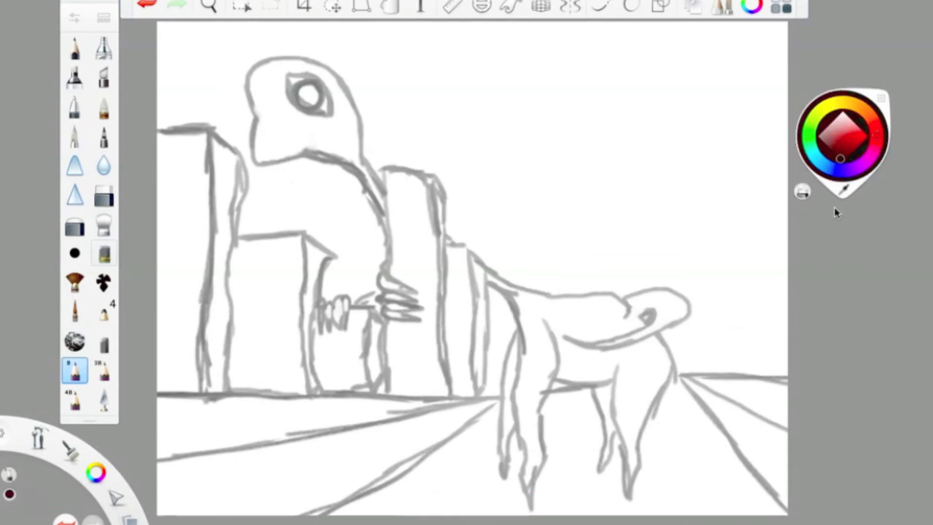
left_click_drag(840, 157, 844, 196)
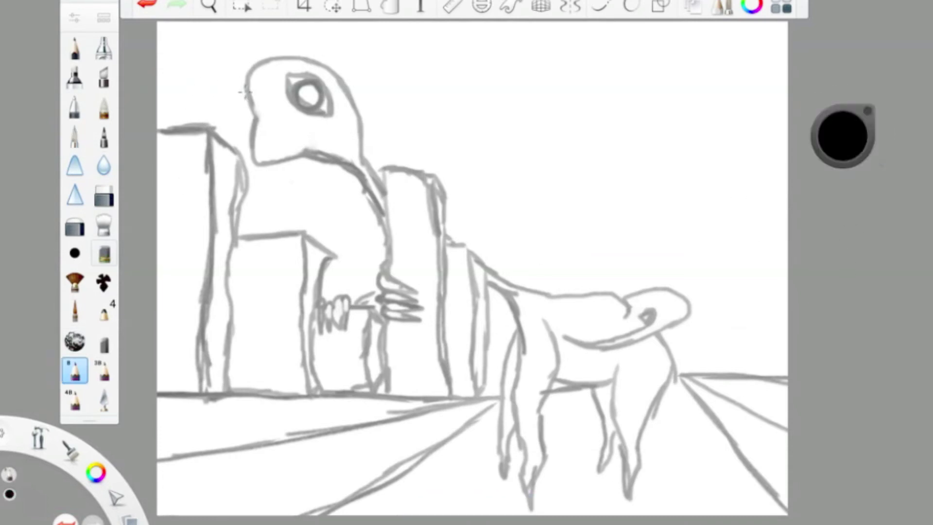
left_click_drag(295, 154, 337, 162)
mouse_move(249, 81)
left_mouse_down()
mouse_move(254, 121)
mouse_move(321, 66)
left_mouse_up()
left_click(147, 4)
mouse_move(251, 69)
left_mouse_down()
mouse_move(323, 63)
mouse_move(359, 117)
mouse_move(359, 157)
left_mouse_up()
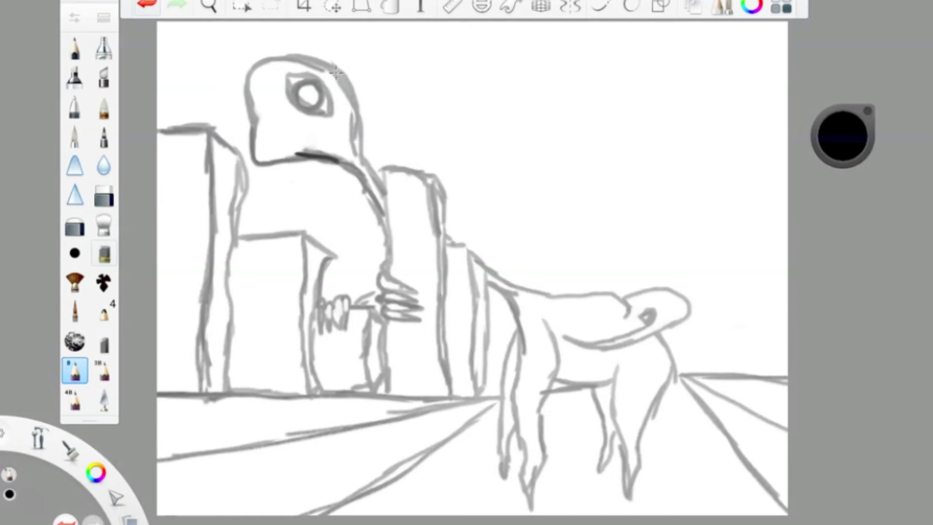
- Try to sketch an inner mouth line along the front and lower edge of the creature's muzzle
mouse_move(263, 127)
left_mouse_down()
mouse_move(264, 148)
mouse_move(292, 152)
left_mouse_up()
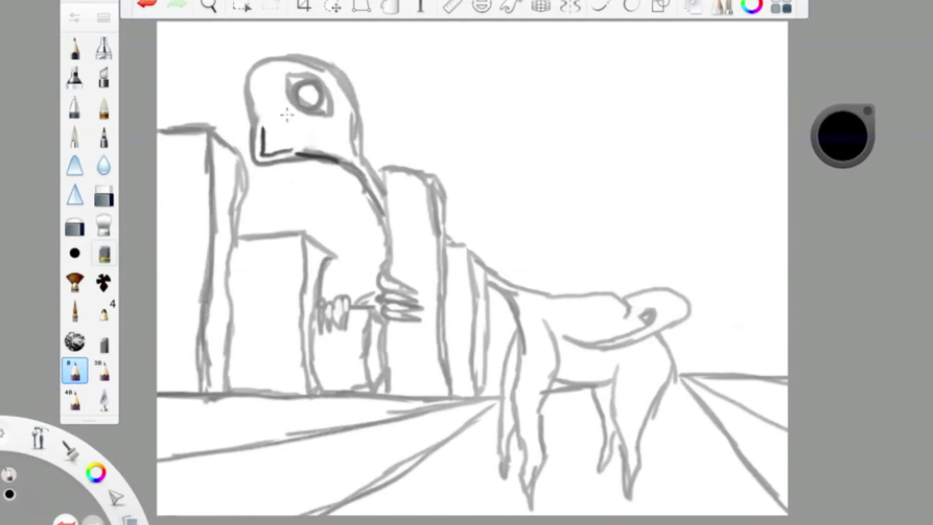
key("super+z")
left_click(73, 17)
left_click(558, 33)
mouse_move(265, 124)
left_mouse_down()
mouse_move(265, 153)
mouse_move(297, 128)
mouse_move(270, 156)
mouse_move(254, 71)
mouse_move(268, 144)
left_mouse_up()
left_click(157, 3)
left_click(156, 3)
- Try further mouth strokes inside the muzzle with the B pencil and the 3B pencil
left_click(75, 18)
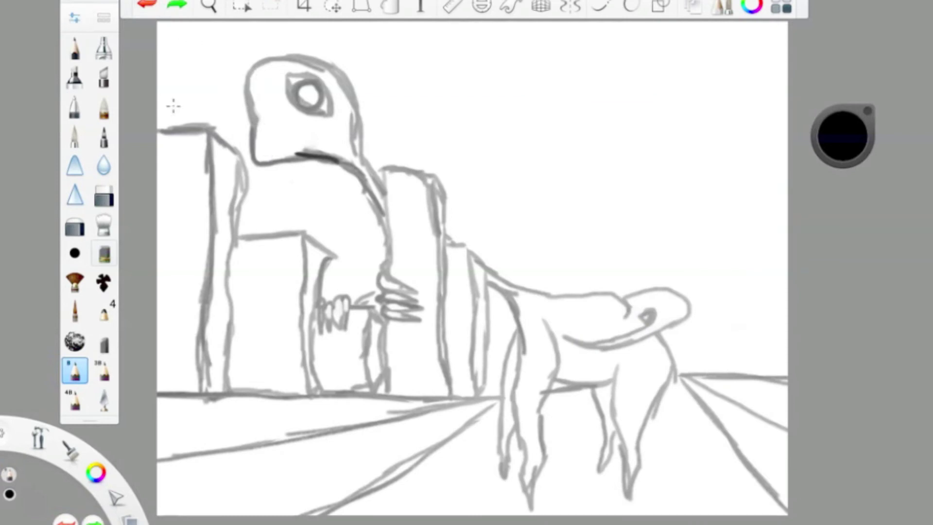
left_click(558, 33)
mouse_move(268, 125)
left_mouse_down()
mouse_move(286, 144)
mouse_move(301, 141)
left_mouse_up()
left_click_drag(274, 124, 259, 152)
left_click(154, 6)
left_click(154, 5)
left_click(153, 6)
left_click(104, 375)
left_click_drag(268, 142, 285, 143)
left_click(147, 5)
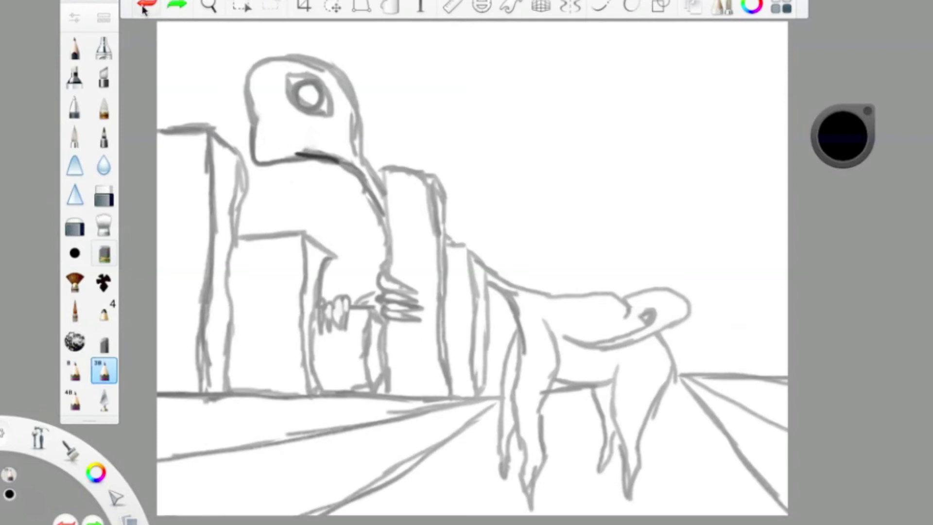
- Compare the 3B pencil's properties with the B pencil's and lower the flow of the B pencil
left_click(74, 18)
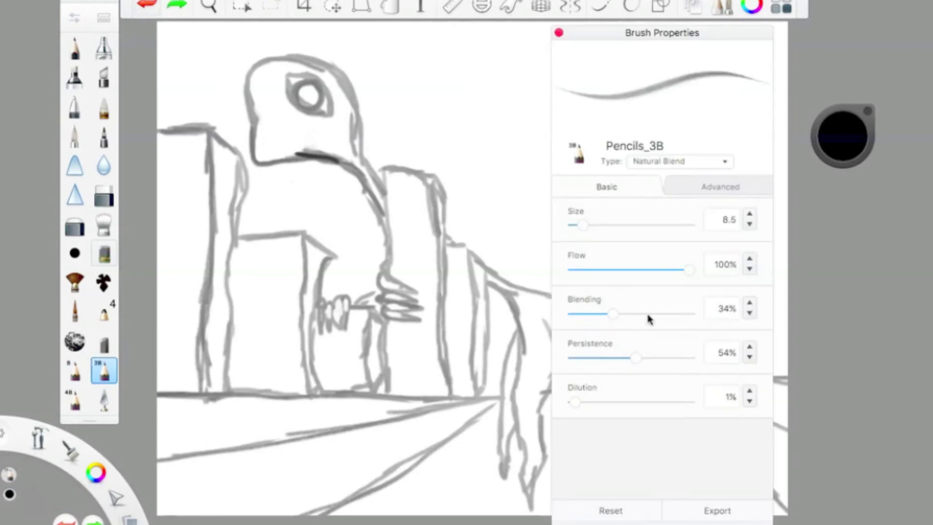
left_click(74, 374)
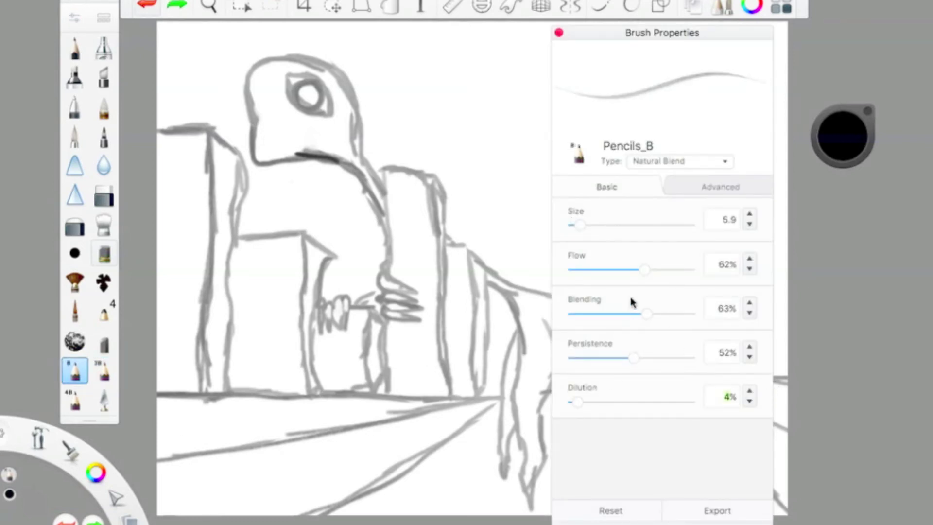
left_click(632, 270)
left_click(560, 32)
- Try to sketch a mouth corner and jagged teeth inside the creature's muzzle
mouse_move(276, 125)
left_mouse_down()
mouse_move(305, 132)
mouse_move(265, 149)
left_mouse_up()
key("ctrl+z")
key("ctrl+z")
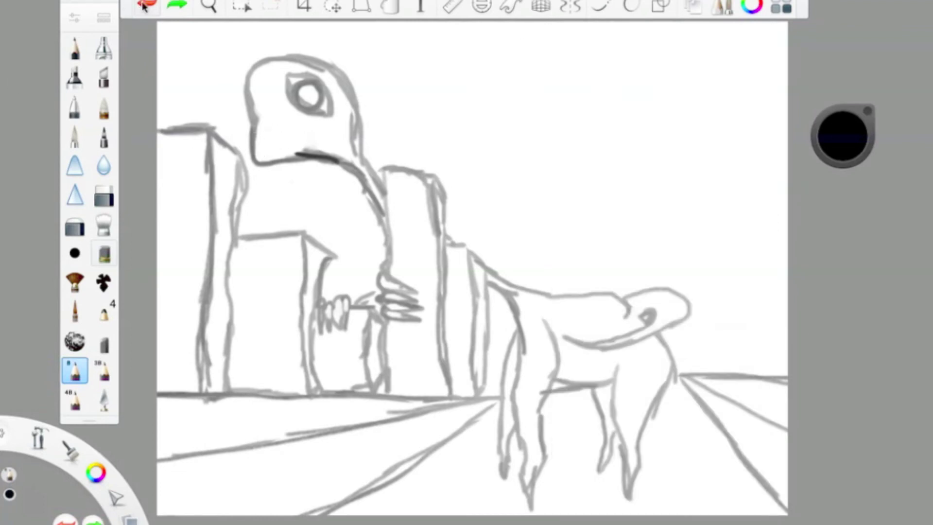
mouse_move(252, 117)
left_mouse_down()
mouse_move(299, 132)
mouse_move(299, 153)
mouse_move(258, 118)
mouse_move(280, 115)
mouse_move(276, 127)
mouse_move(263, 119)
mouse_move(270, 140)
mouse_move(254, 137)
mouse_move(262, 163)
mouse_move(279, 147)
mouse_move(271, 156)
mouse_move(286, 159)
mouse_move(294, 134)
left_mouse_up()
key("ctrl+z")
key("ctrl+z")
key("ctrl+z")
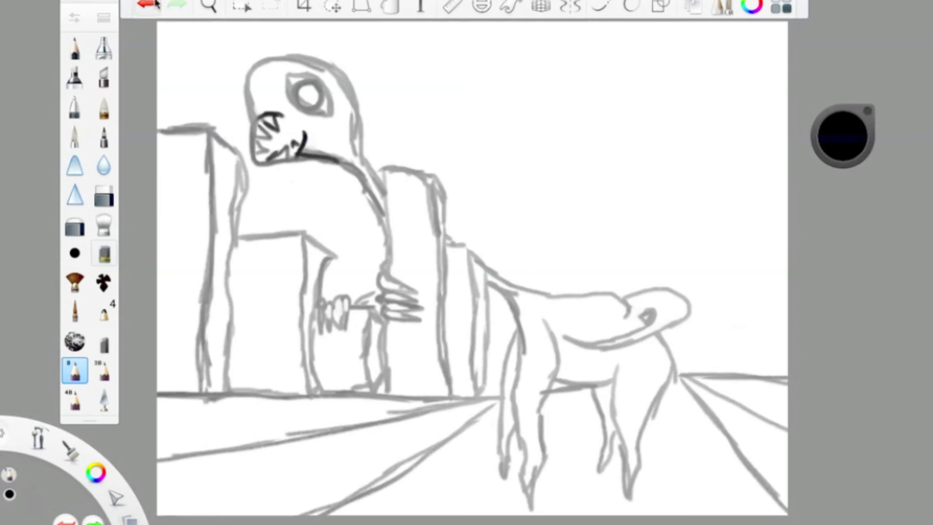
- Undo the mouth strokes, the darkened head outline and the white cleanup, back to the overlapping head and muzzle construction lines
left_click(844, 155)
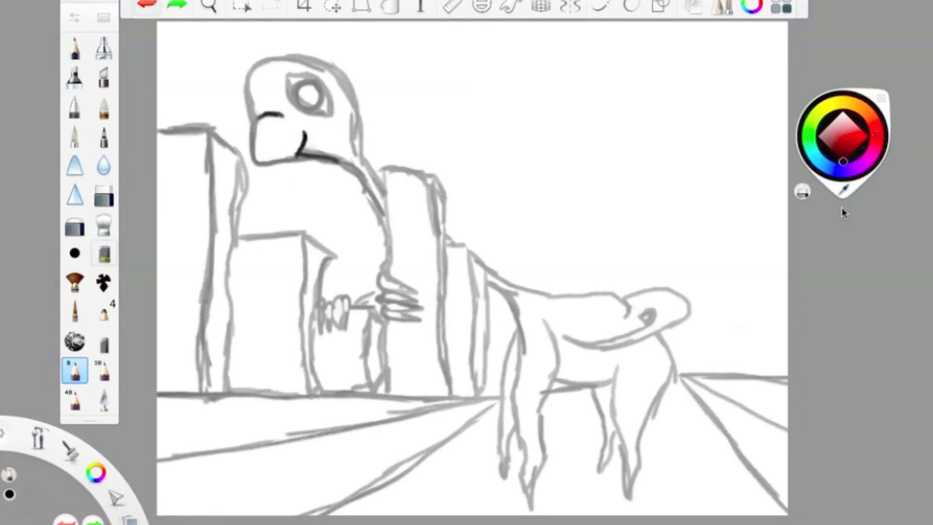
left_click(154, 5)
left_click(155, 5)
left_click(154, 5)
left_click(154, 5)
left_click(154, 5)
left_click(155, 5)
left_click(154, 5)
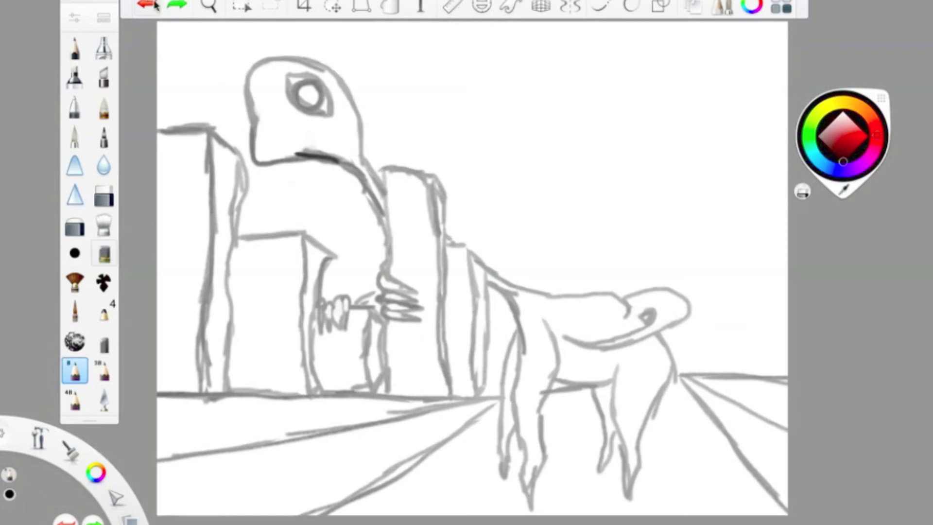
left_click(155, 5)
left_click(155, 5)
left_click(155, 5)
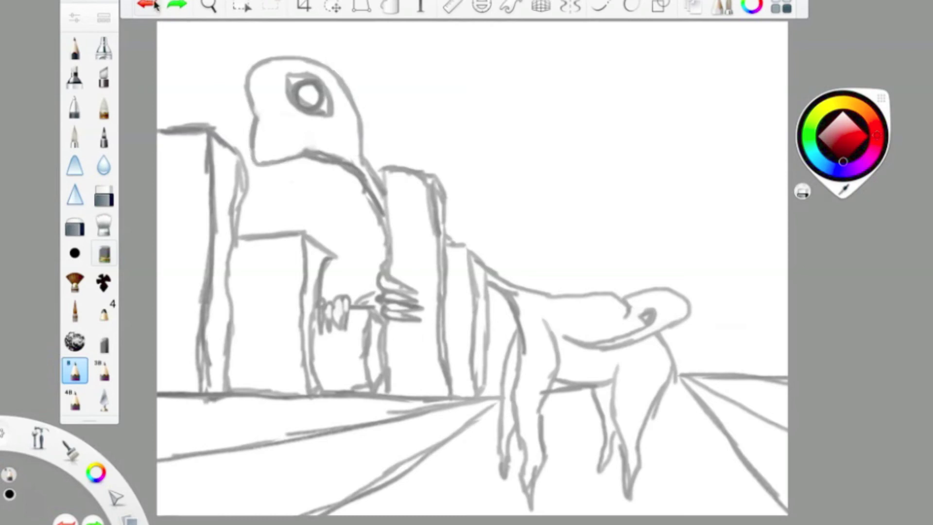
left_click(155, 4)
left_click(154, 5)
left_click(155, 5)
left_click(155, 5)
left_click_drag(307, 152, 258, 115)
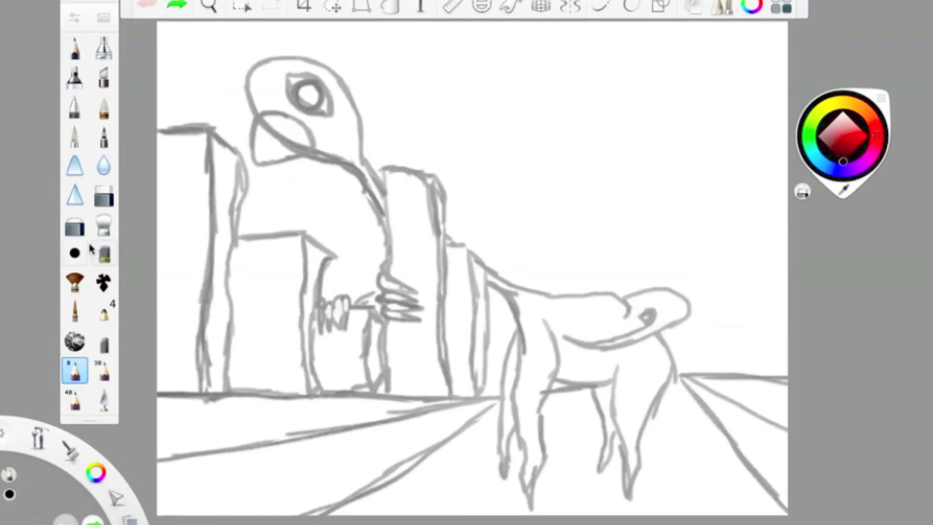
- Set the Hard Eraser to size 16.2 and erase the muzzle from the creature's head
double_click(104, 194)
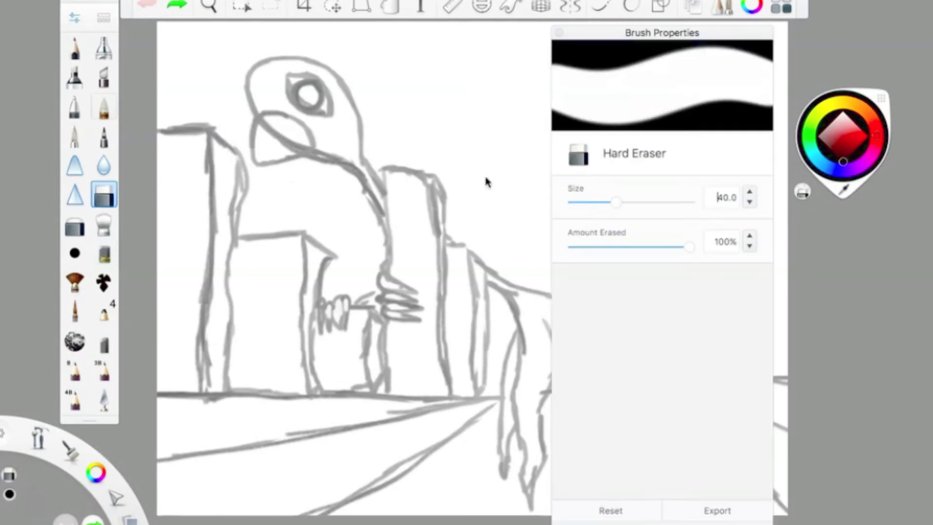
left_click(589, 203)
mouse_move(247, 125)
left_mouse_down()
mouse_move(282, 161)
mouse_move(241, 118)
mouse_move(335, 166)
left_mouse_up()
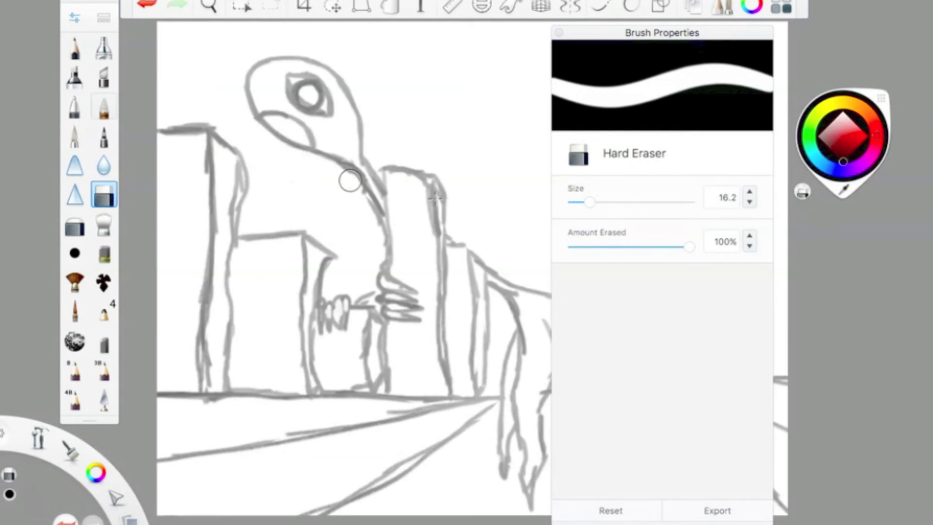
left_click(559, 32)
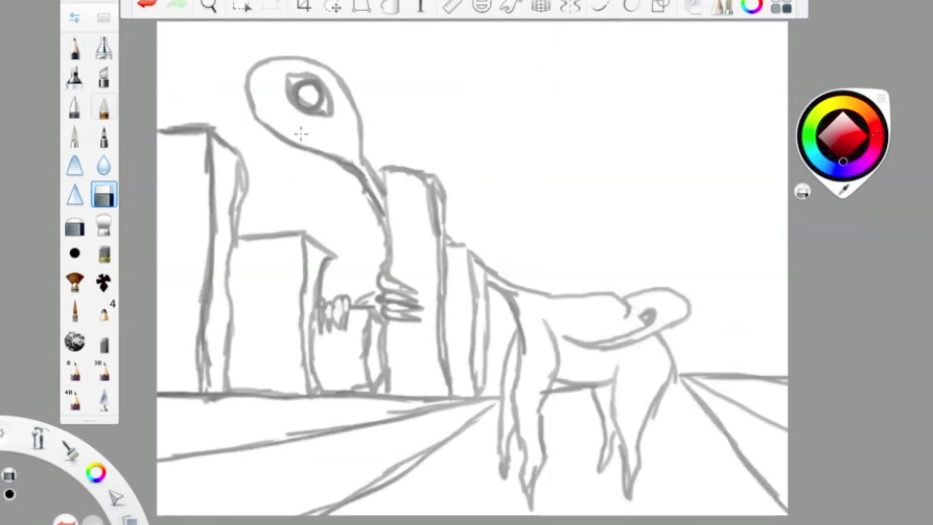
- Darken the underside of the creature's head and both edges of its neck with the B pencil
left_click(75, 371)
mouse_move(250, 92)
left_mouse_down()
mouse_move(277, 134)
mouse_move(366, 172)
mouse_move(382, 210)
left_mouse_up()
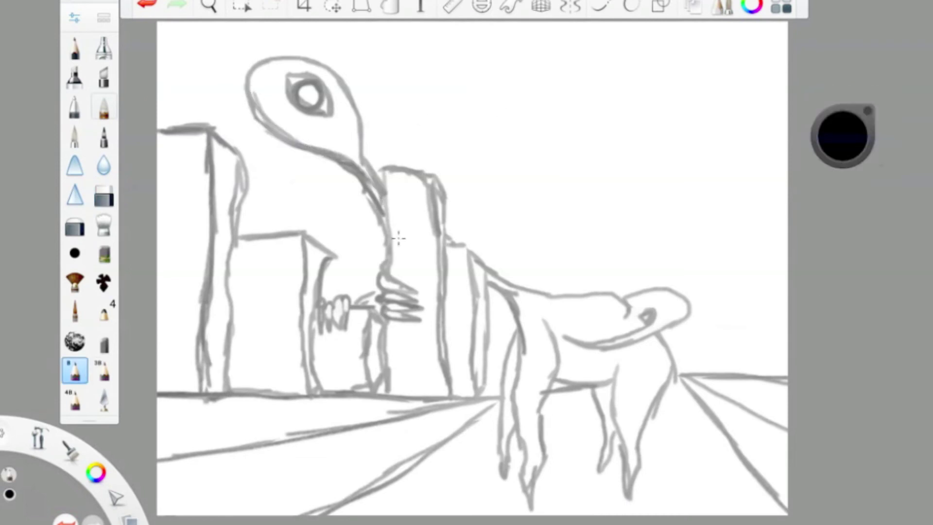
left_click_drag(376, 163, 391, 277)
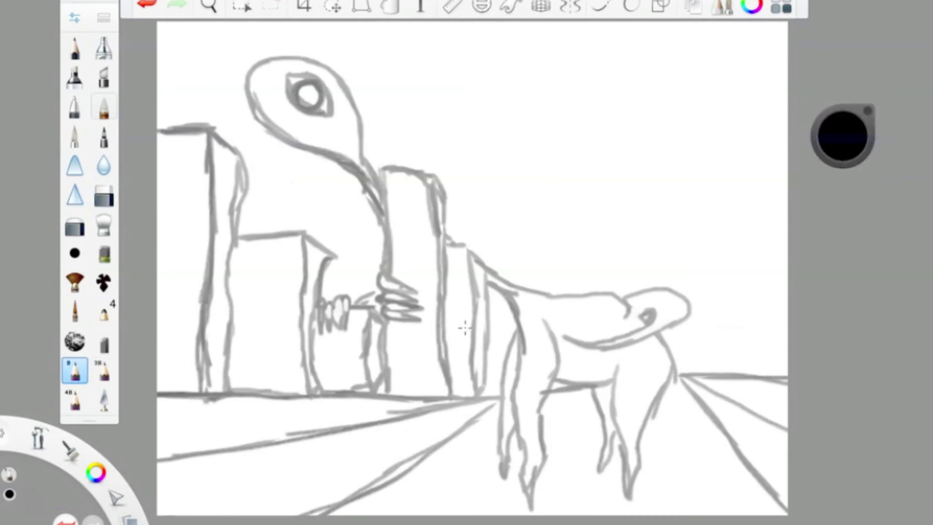
- Draw dashed lane markings along the road on both sides of the creature
left_click_drag(682, 378, 775, 446)
left_click_drag(488, 399, 190, 515)
left_click(146, 5)
left_click(152, 5)
left_click(152, 6)
left_click_drag(480, 400, 166, 512)
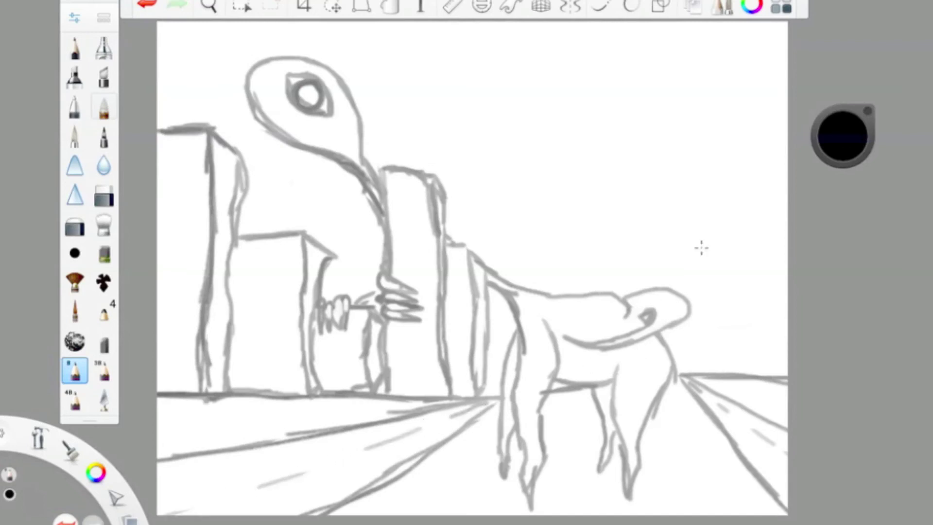
- Reduce the Hard Eraser's size and erase the stray horizon line under the creature's belly
double_click(103, 195)
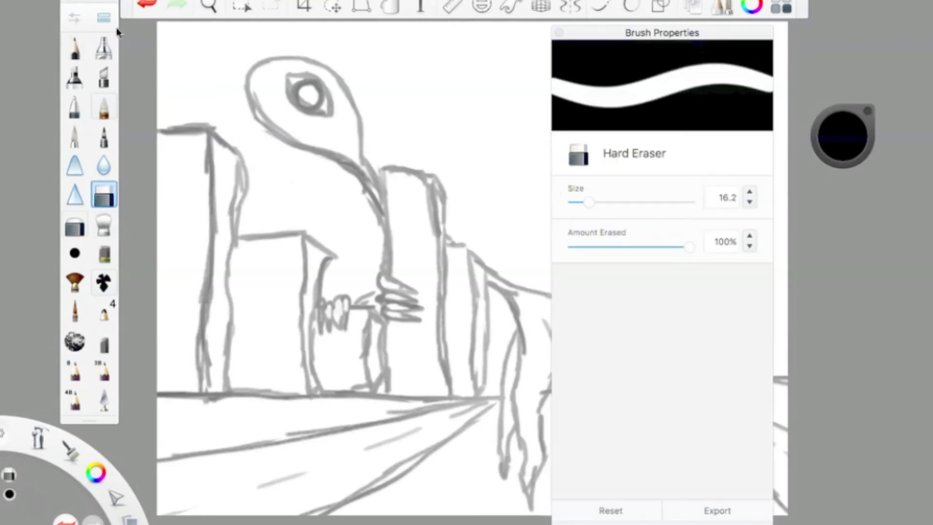
left_click_drag(581, 203, 579, 202)
left_click(559, 32)
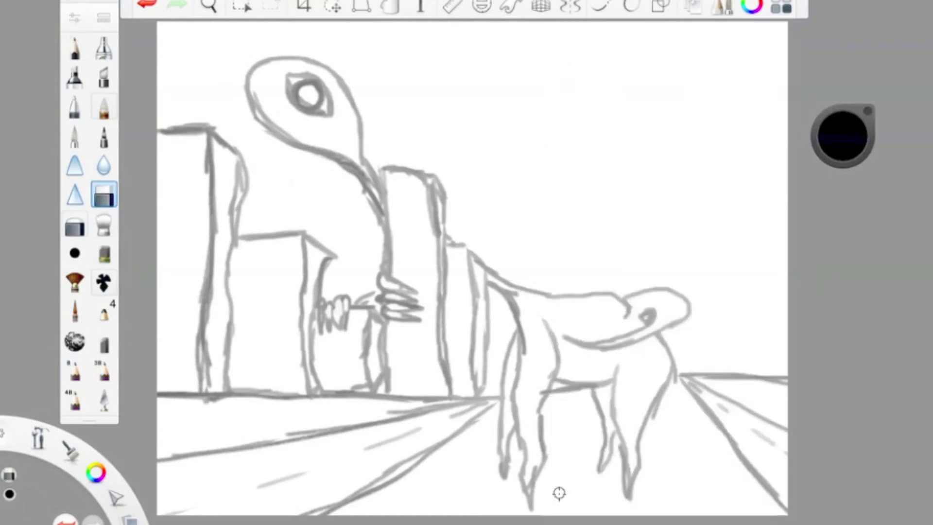
mouse_move(566, 391)
left_mouse_down()
mouse_move(552, 389)
mouse_move(570, 389)
left_mouse_up()
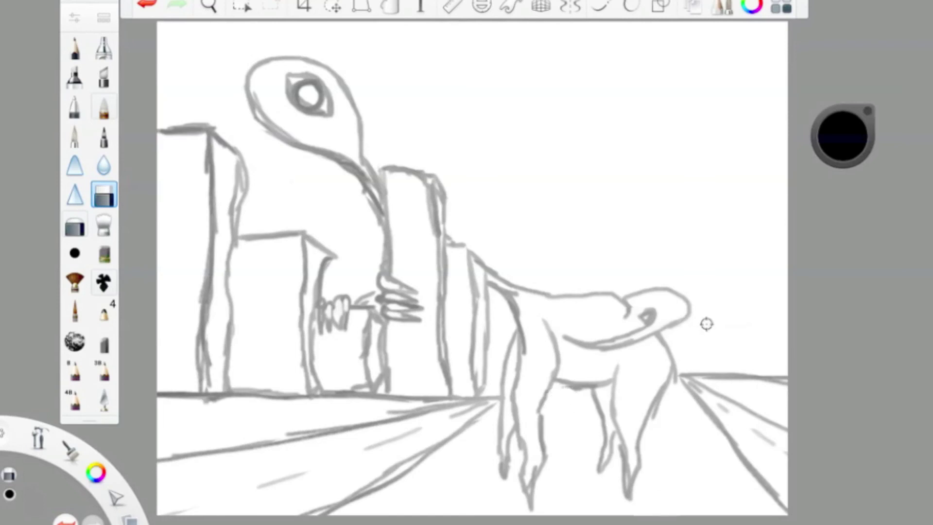
- Erase the round iris from the creature's eye and redraw the missing part of the eye outline in pencil
mouse_move(294, 90)
left_mouse_down()
mouse_move(321, 107)
mouse_move(292, 83)
left_mouse_up()
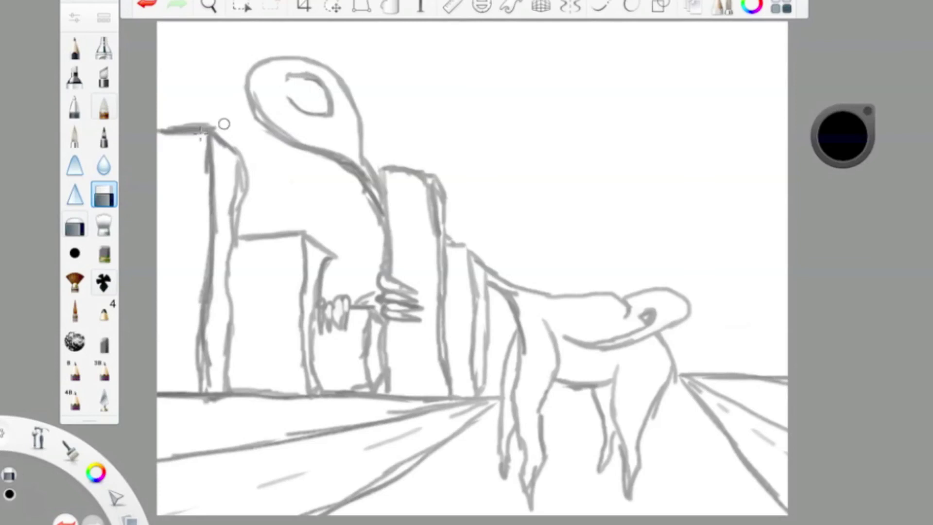
left_click(74, 372)
left_click_drag(289, 71, 294, 107)
- Raise the flow of the paint brush and fill in a solid black round pupil inside the eye
left_click(75, 136)
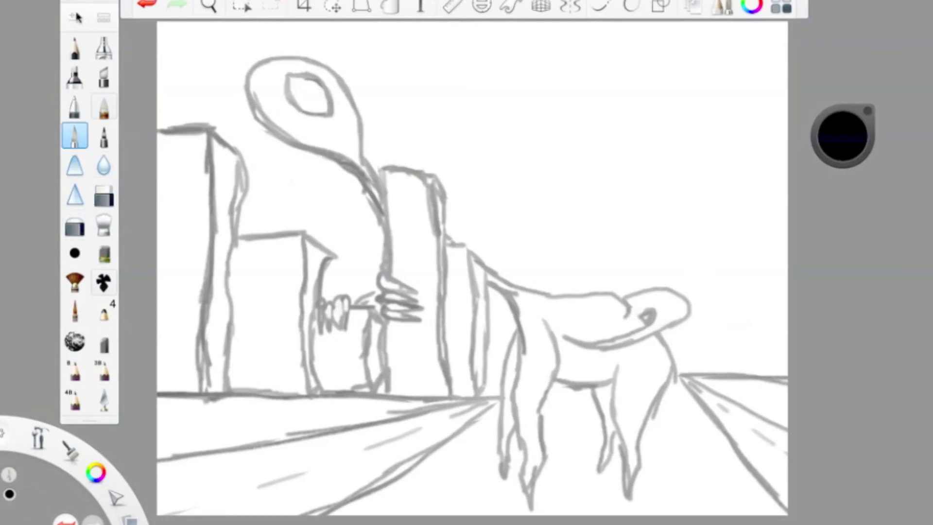
left_click(75, 17)
left_click_drag(660, 266, 685, 266)
left_click(561, 33)
left_click_drag(328, 102, 313, 96)
left_click(495, 159)
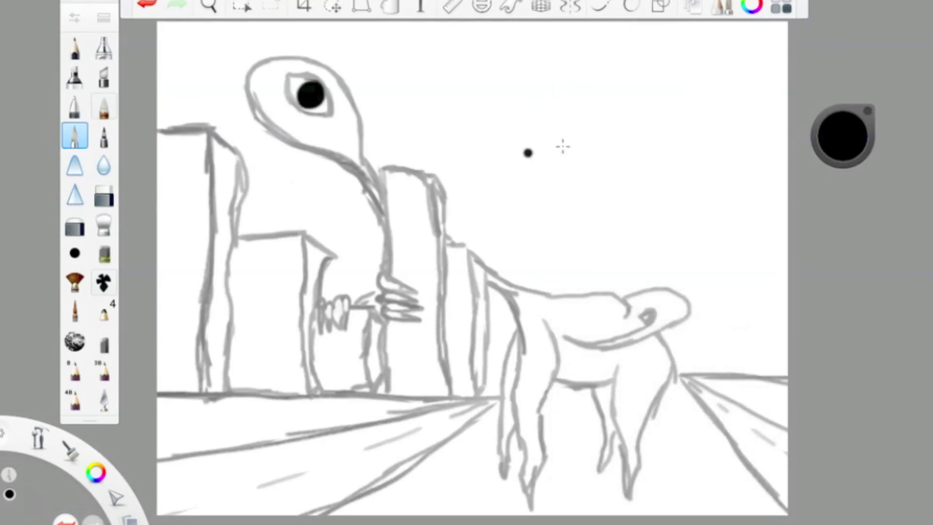
- Switch to white with an adjusted brush size and flow, and add a small highlight on the pupil's edge
left_click(858, 99)
left_click(75, 17)
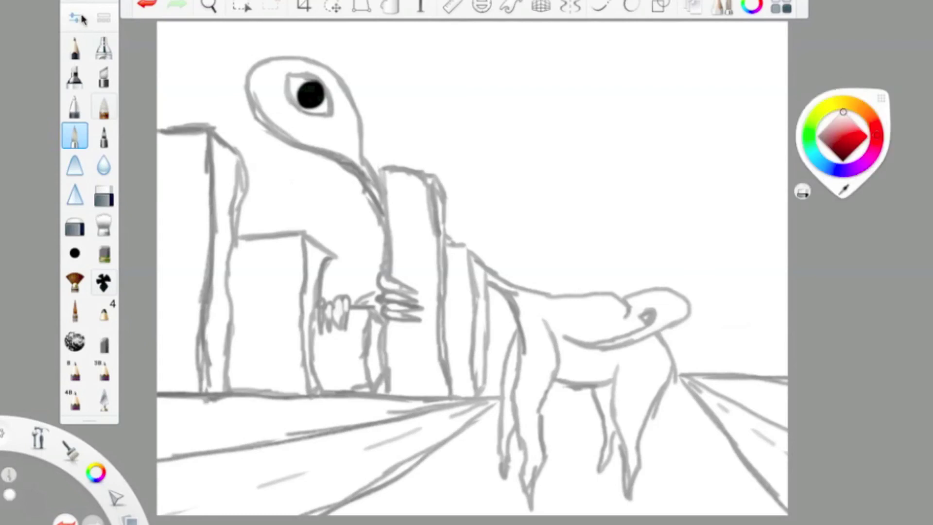
left_click_drag(589, 223, 582, 224)
left_click(652, 269)
left_click(559, 32)
left_click_drag(405, 173, 424, 176)
left_click(145, 5)
- Return to the B pencil in black and reinforce the creature's back, front leg and hind leg outlines
left_click(74, 370)
left_click_drag(842, 160, 840, 196)
mouse_move(445, 236)
left_mouse_down()
mouse_move(514, 287)
mouse_move(624, 302)
left_mouse_up()
mouse_move(486, 282)
left_mouse_down()
mouse_move(524, 362)
mouse_move(517, 403)
left_mouse_up()
left_click_drag(625, 353, 613, 392)
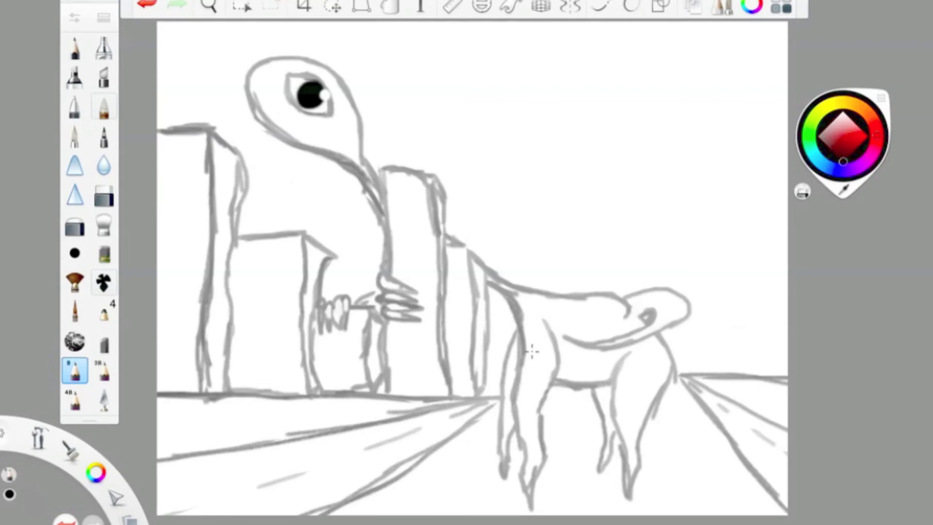
- Sketch short horizontal ground shadows beside each of the creature's four feet
left_click_drag(504, 475, 461, 486)
left_click_drag(527, 507, 500, 512)
left_click_drag(603, 473, 560, 484)
left_click_drag(633, 504, 578, 505)
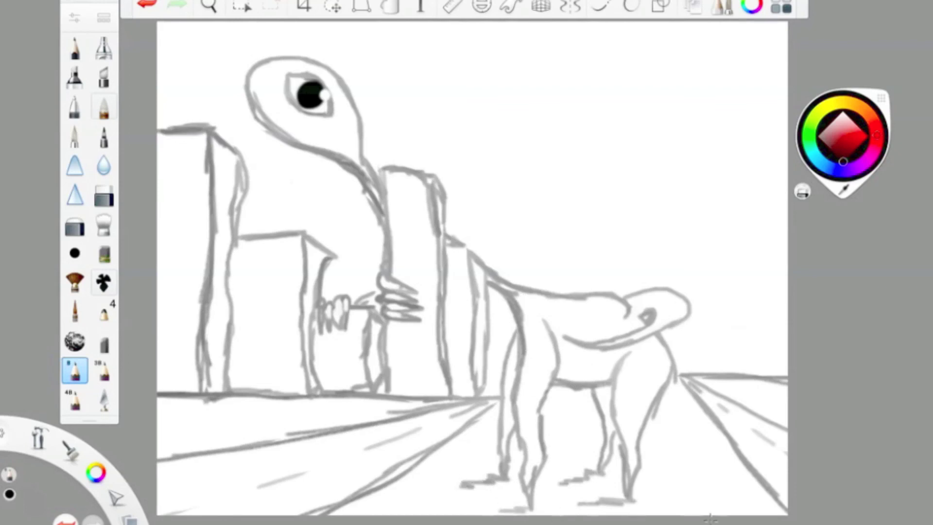
- Adjust the paint brush's size and flow and paint a bright red iris inside the black pupil's rim
left_click_drag(848, 145, 874, 137)
double_click(68, 137)
left_click_drag(655, 270, 642, 270)
left_click(589, 224)
left_click_drag(309, 97, 312, 93)
left_click(559, 33)
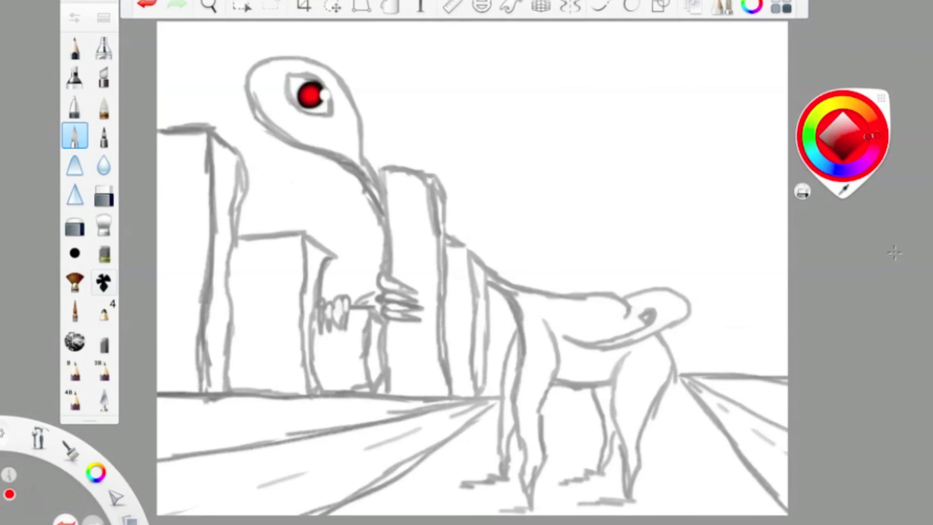
- Switch back to the black B pencil and darken the side edge of the short building
mouse_move(844, 140)
left_click_drag(844, 145, 842, 172)
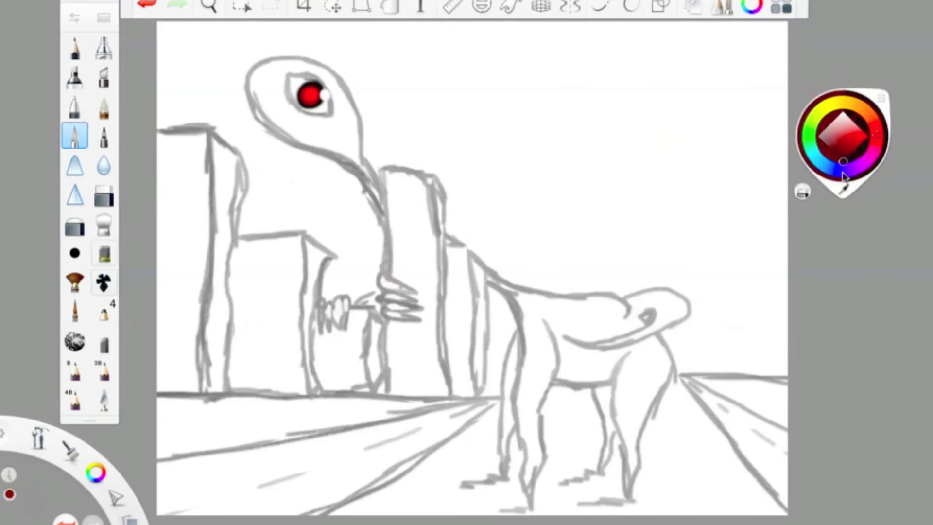
left_click(75, 370)
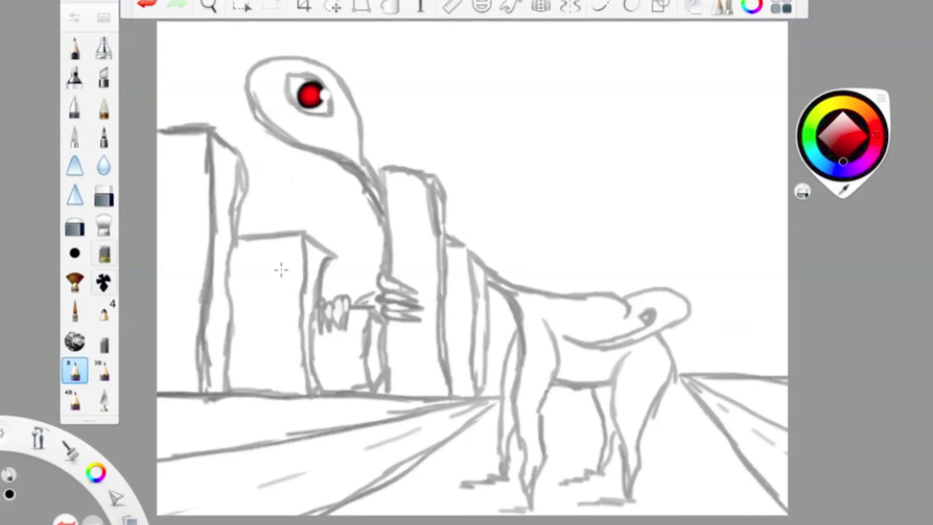
key("ctrl+z")
left_click_drag(324, 253, 309, 362)
- Reduce the B pencil's size and reinforce the top corner and side edges of the tall foreground building
left_click(72, 15)
left_click_drag(580, 226, 577, 225)
left_click(559, 33)
mouse_move(210, 127)
left_mouse_down()
mouse_move(232, 151)
mouse_move(241, 186)
mouse_move(243, 400)
left_mouse_up()
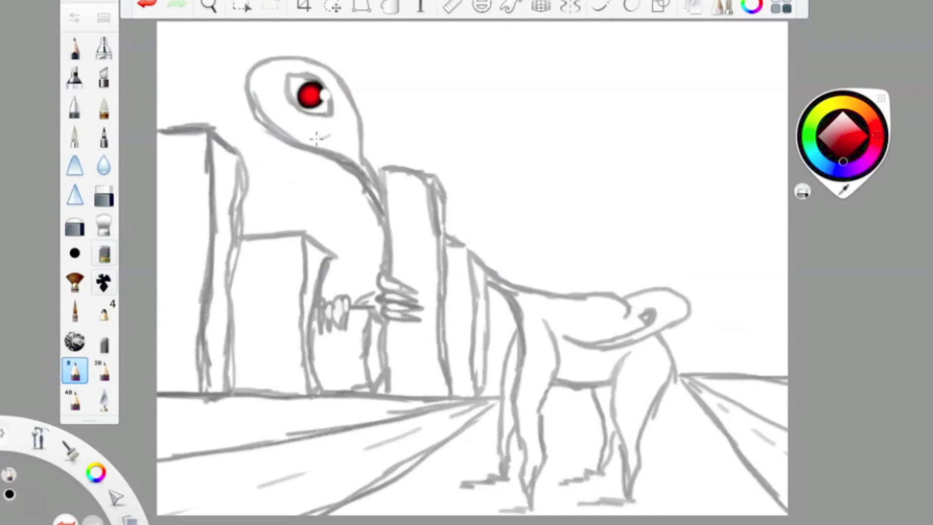
- Undo the stray mark below the eye, then sketch a thin curved mouth line and reinforce the head's lower outline
key("ctrl+z")
left_click_drag(336, 130, 289, 137)
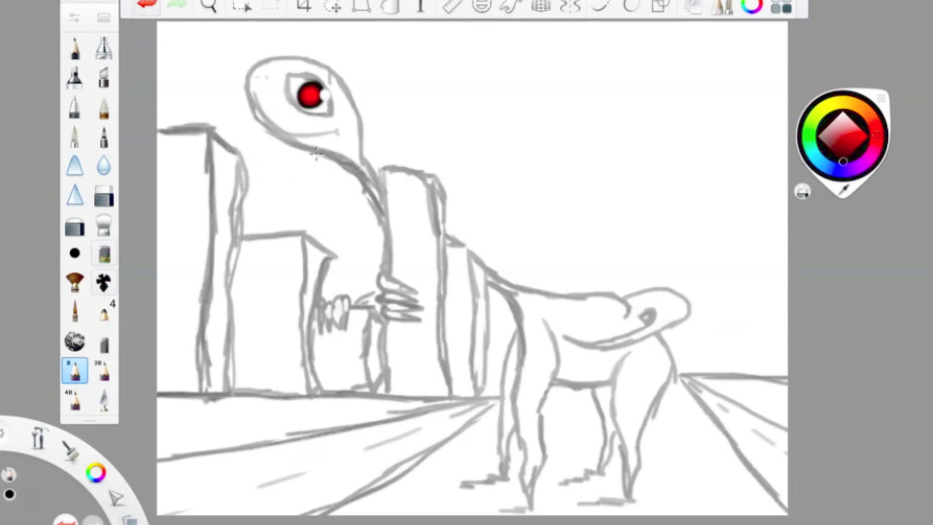
left_click_drag(248, 98, 293, 144)
- Start saving the finished creature sketch as a file
left_click(116, 1)
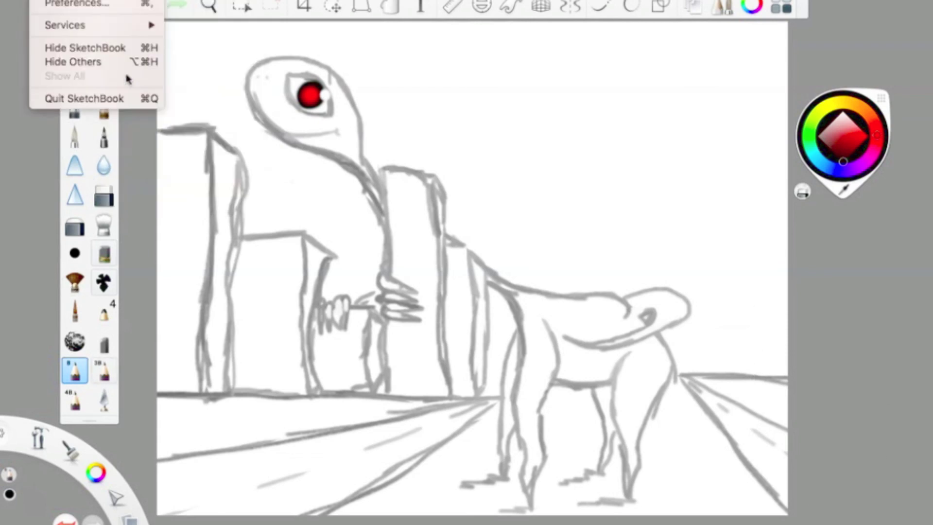
left_click(160, 72)
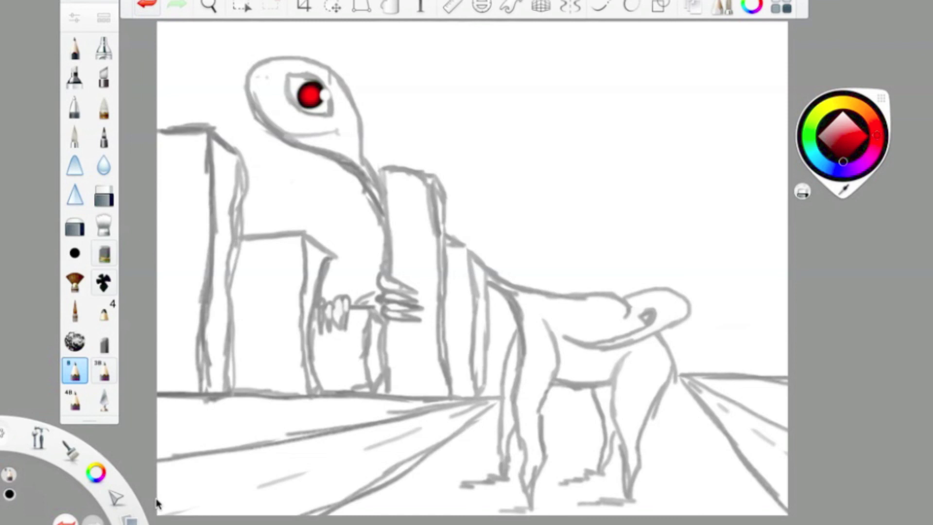
key("super+s")
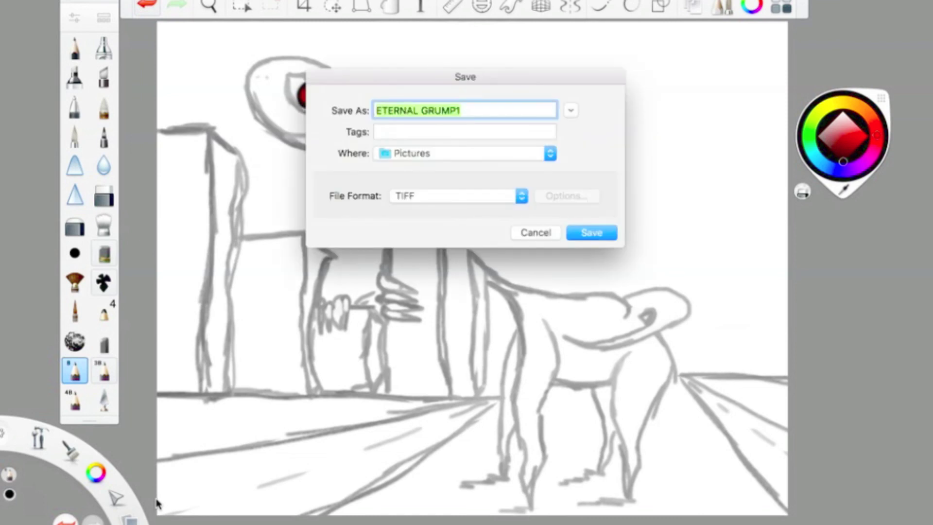
type("art piece")
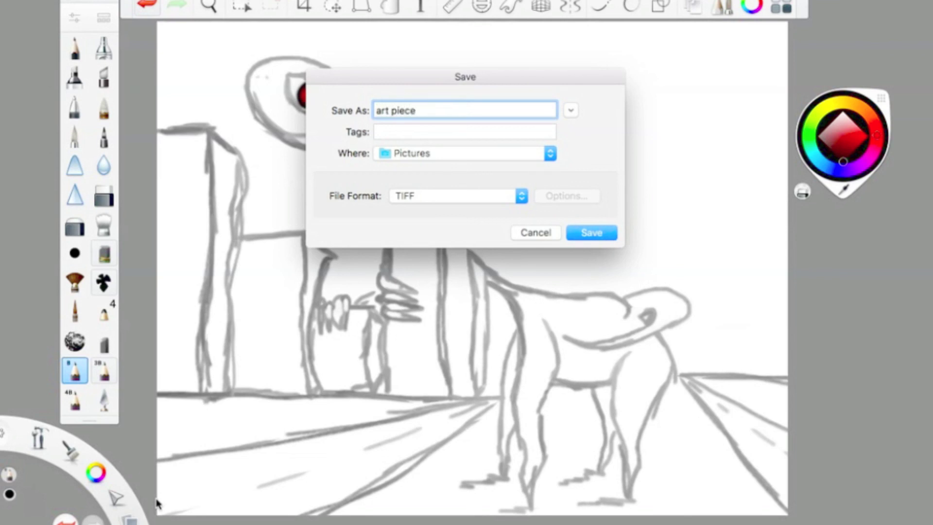
key("BackSpace")
key("BackSpace")
key("BackSpace")
key("BackSpace")
key("BackSpace")
key("BackSpace")
key("BackSpace")
key("BackSpace")
key("BackSpace")
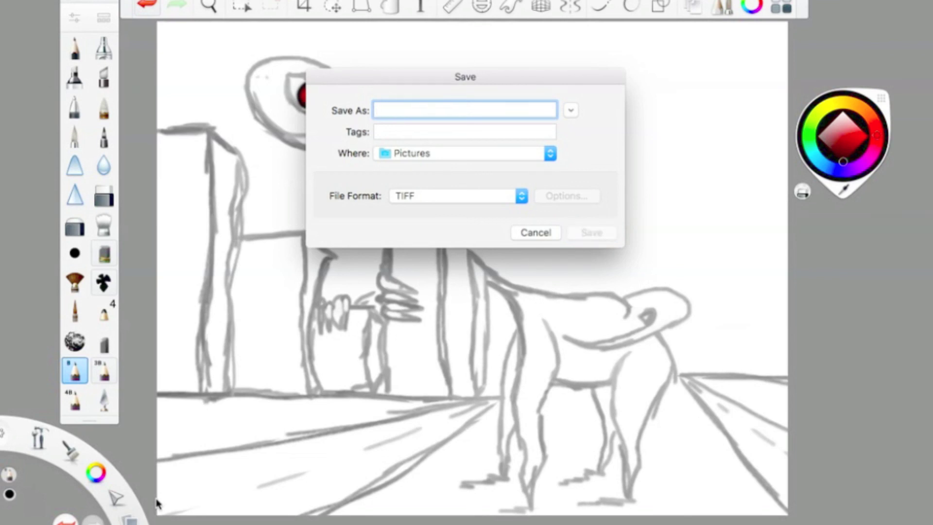
- Name the sketch file "to be completed", choose the PNG format and save it in the Pictures folder
type("to be completed")
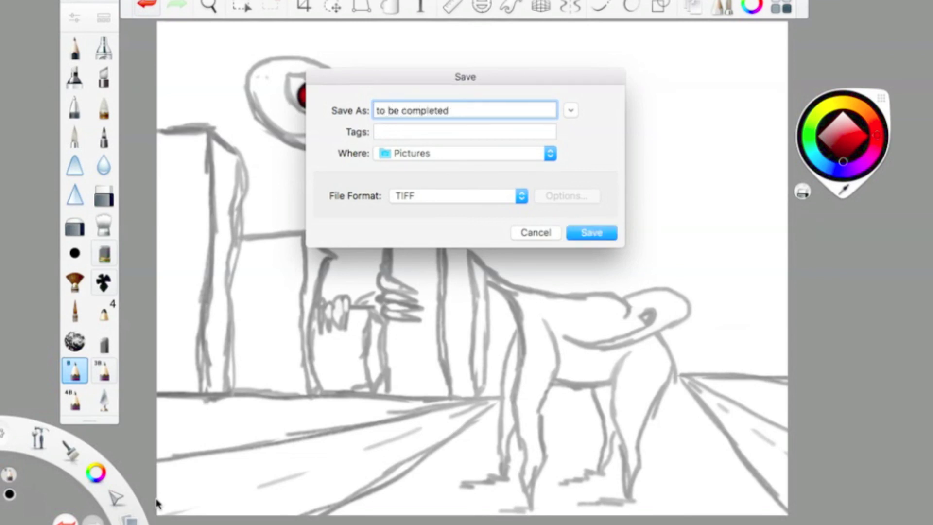
left_click(399, 196)
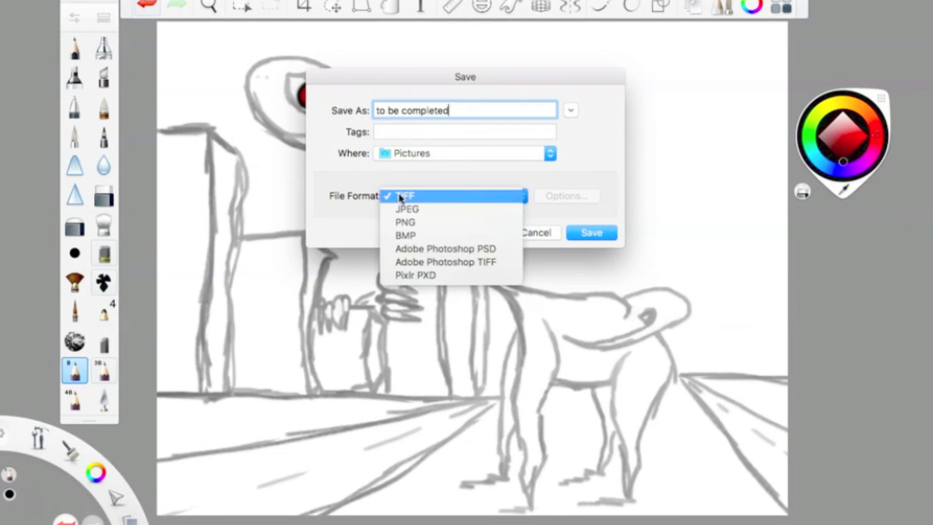
left_click(412, 222)
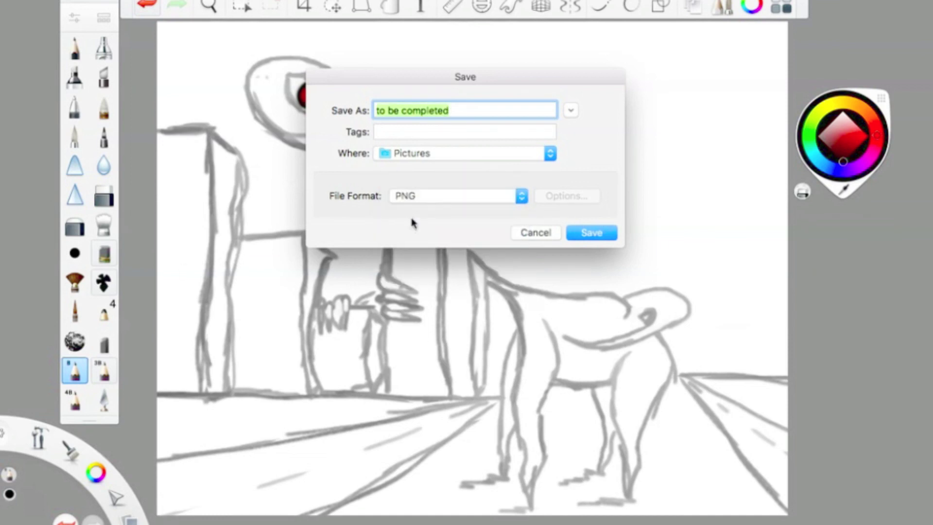
left_click(576, 235)
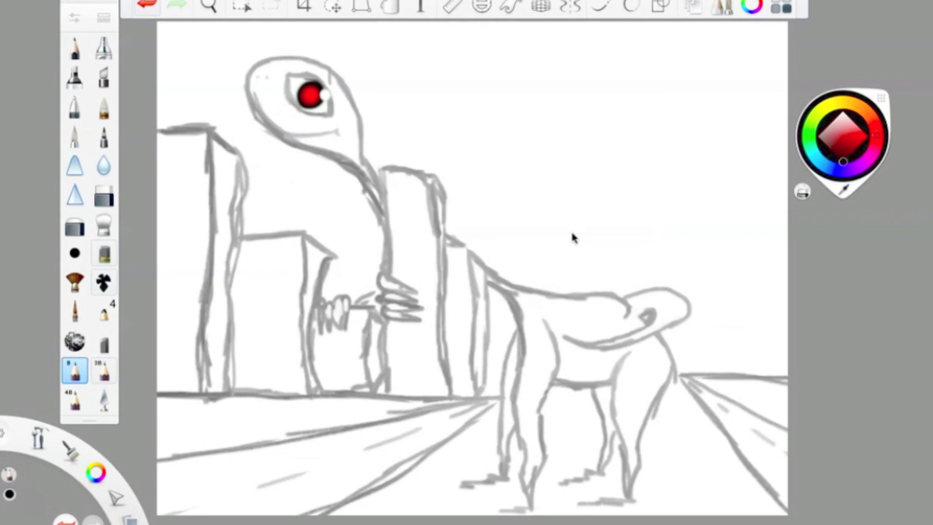
key("Tab")
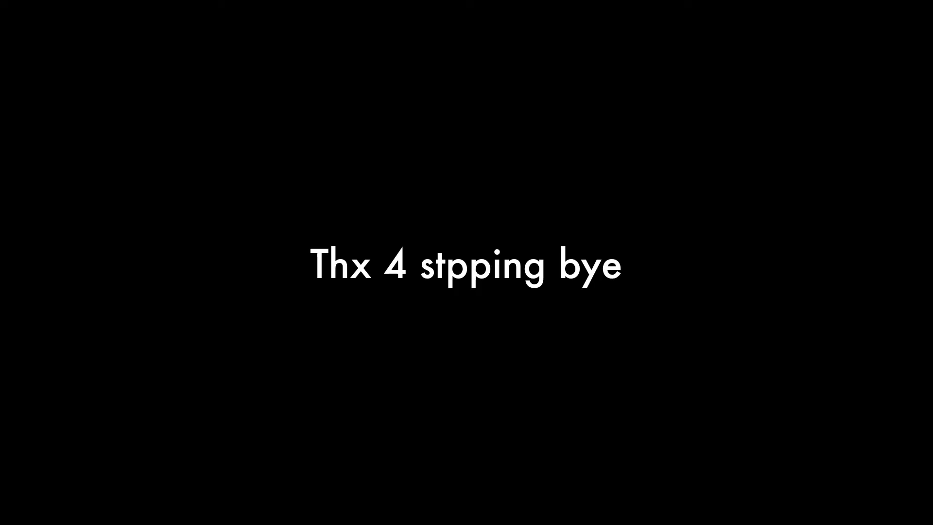